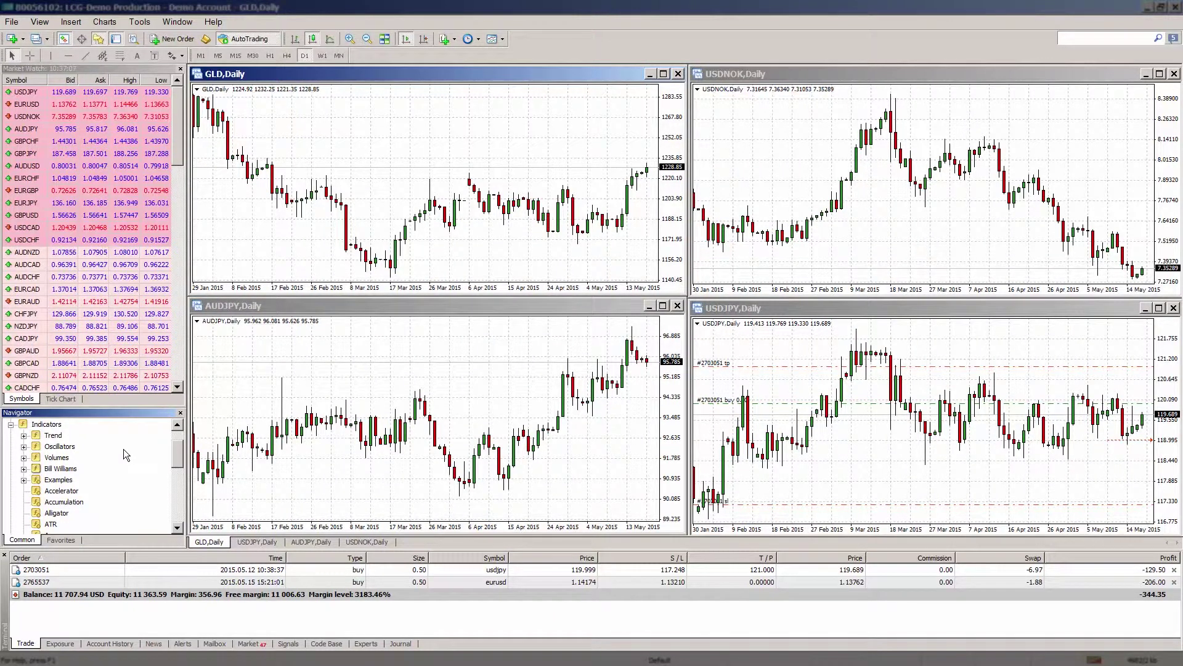
Turn on one-click trading for the GLD chart without placing an order from the ticket.
{"action": "key", "text": "F9"}
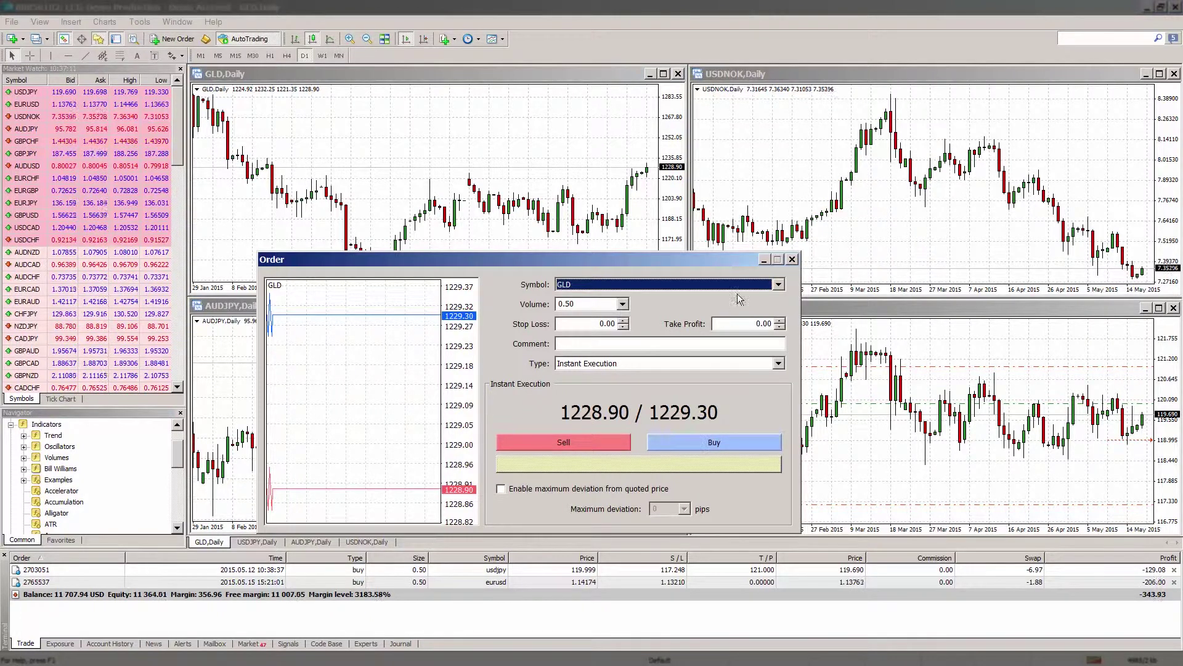
{"action": "left_click", "coordinate": [792, 259]}
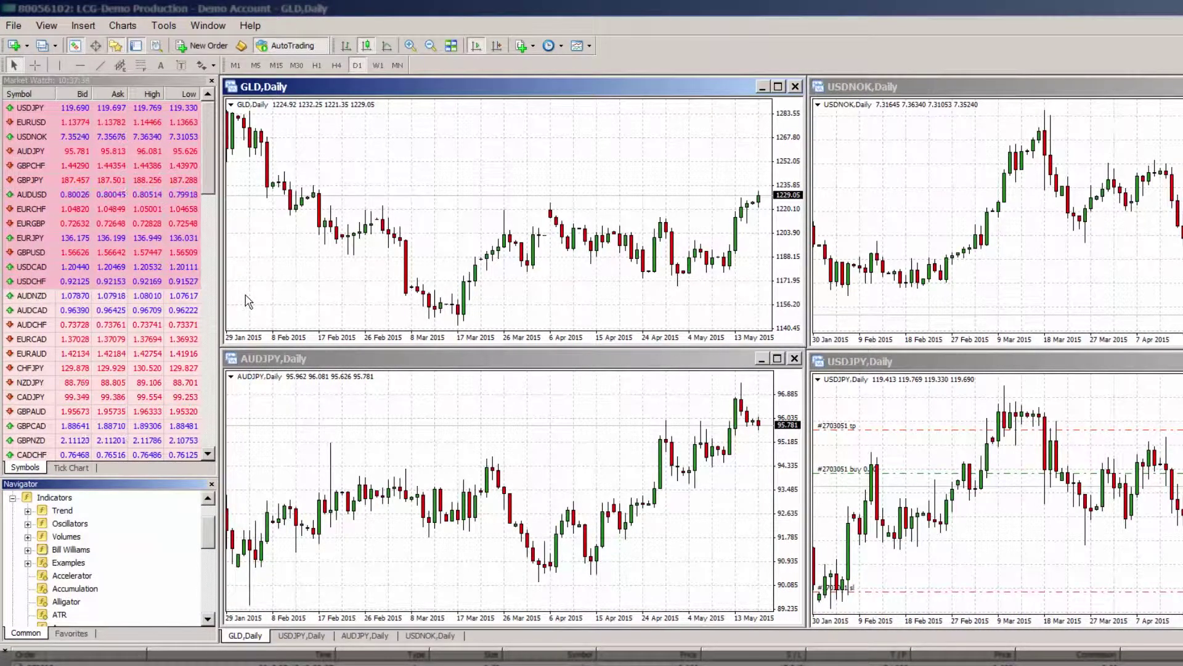
{"action": "right_click", "coordinate": [249, 302]}
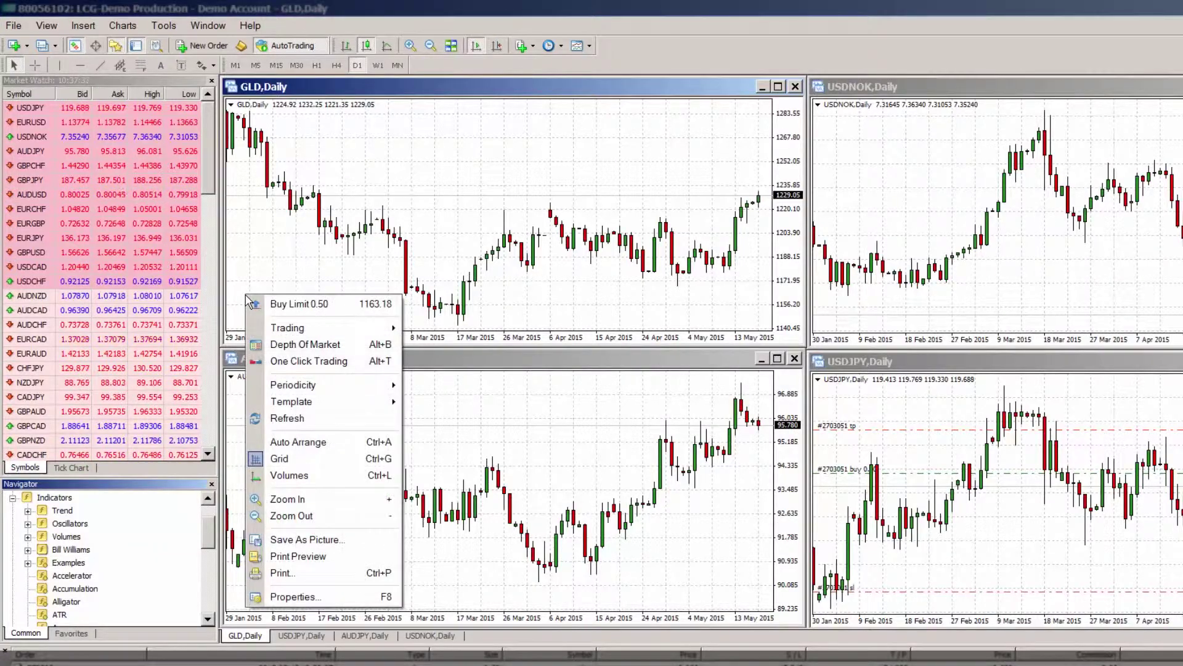
{"action": "left_click", "coordinate": [265, 366]}
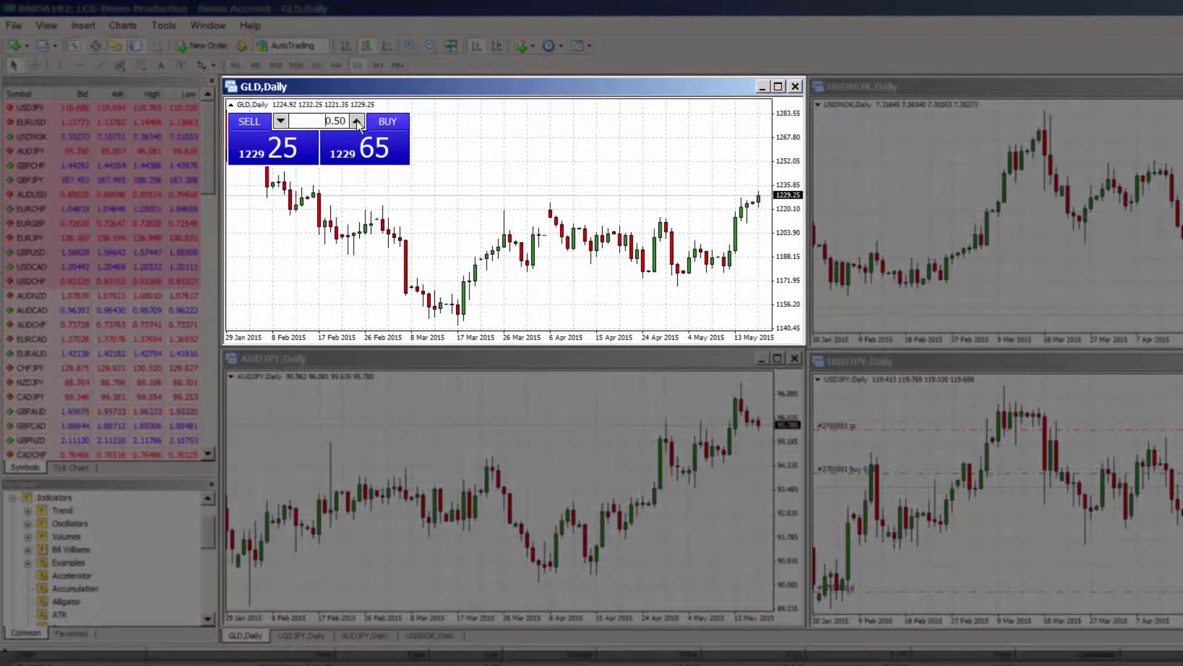
Buy 0.50 lots of GLD at market, filled at 1229.60.
{"action": "left_click", "coordinate": [355, 150]}
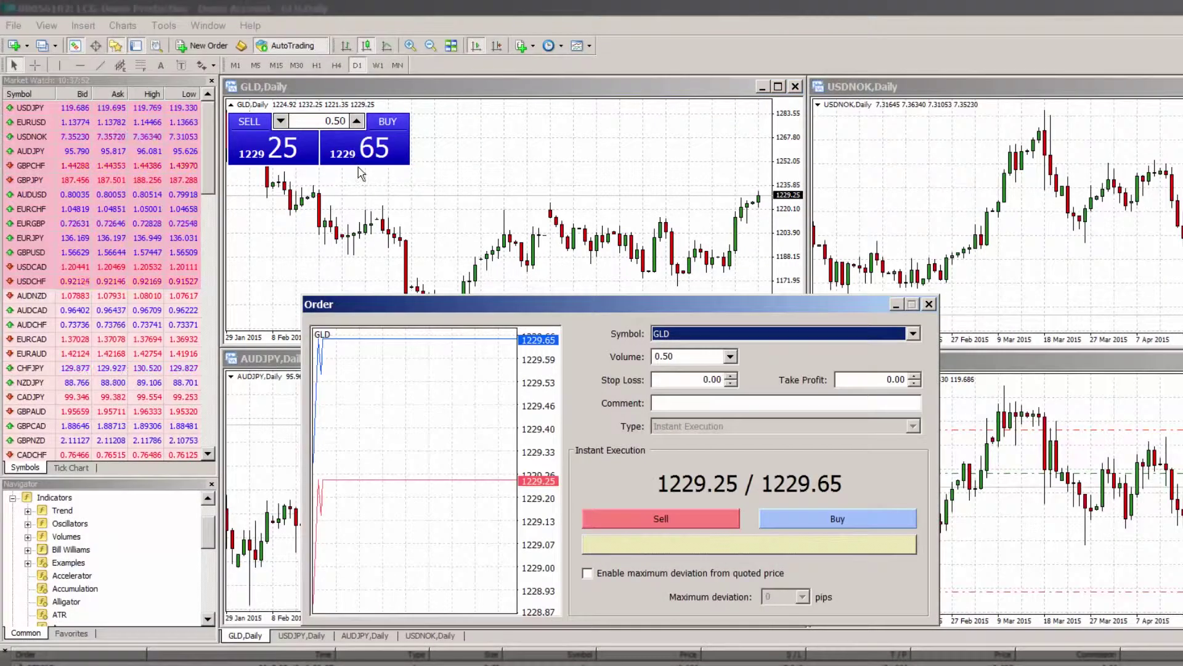
{"action": "left_click", "coordinate": [767, 520]}
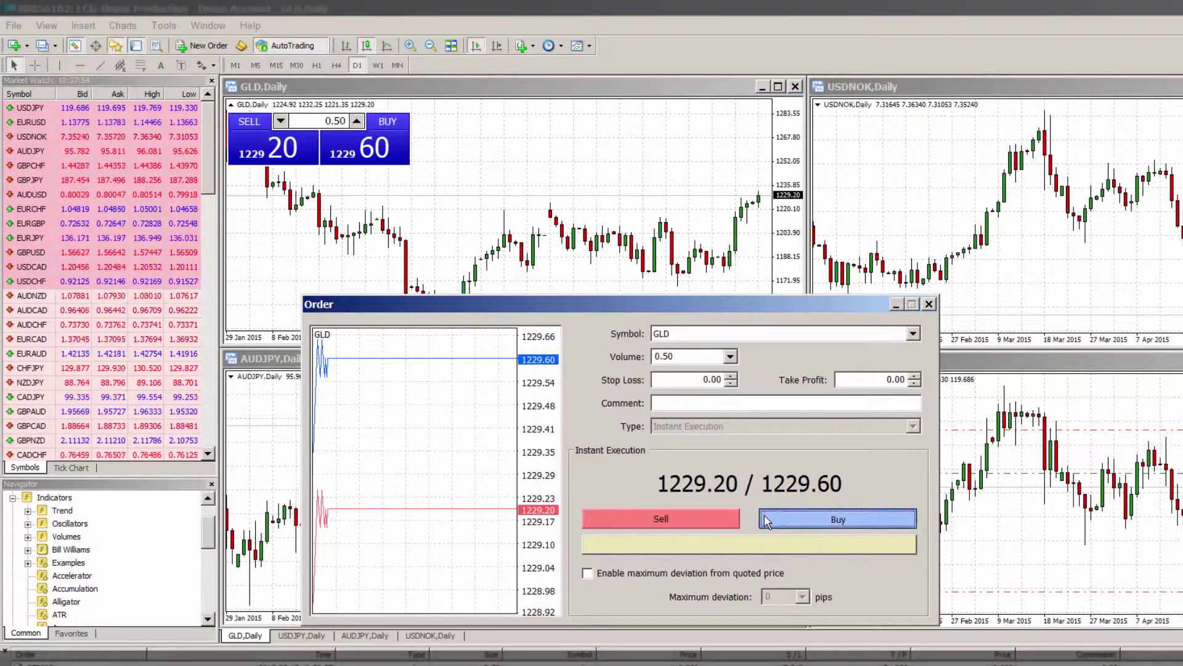
{"action": "left_click", "coordinate": [694, 564]}
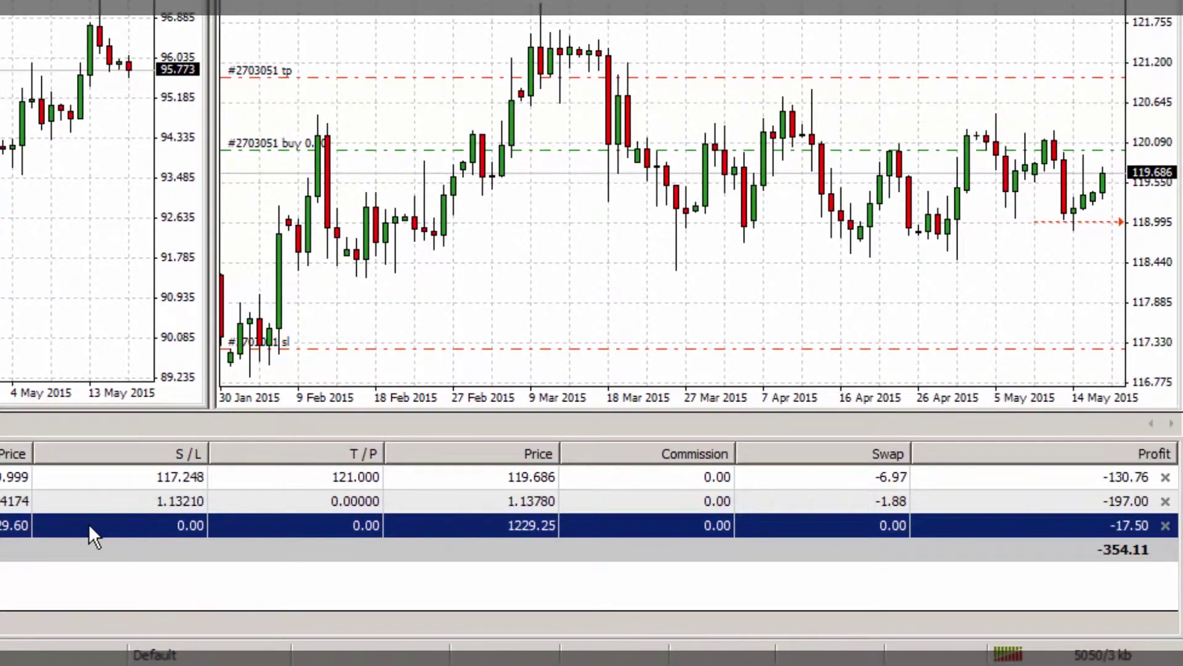
Close the 0.50-lot GLD buy from the Trade tab at 1229.35.
{"action": "right_click", "coordinate": [88, 523]}
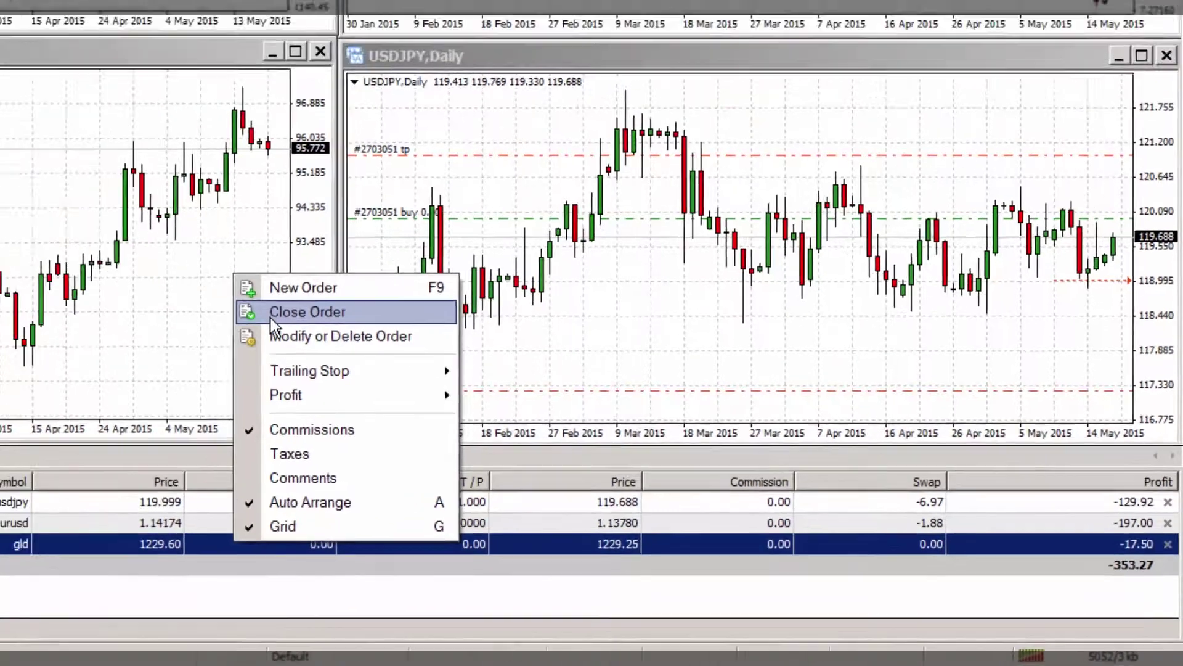
{"action": "left_click", "coordinate": [271, 312]}
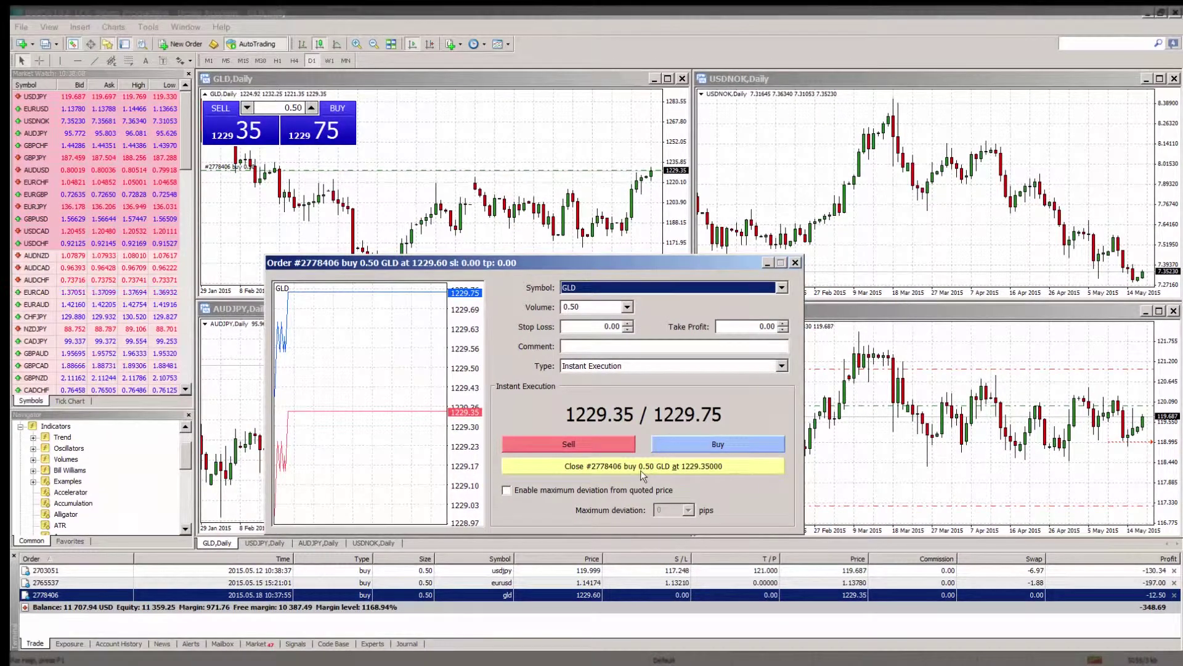
{"action": "left_click", "coordinate": [642, 472]}
{"action": "left_click", "coordinate": [618, 485]}
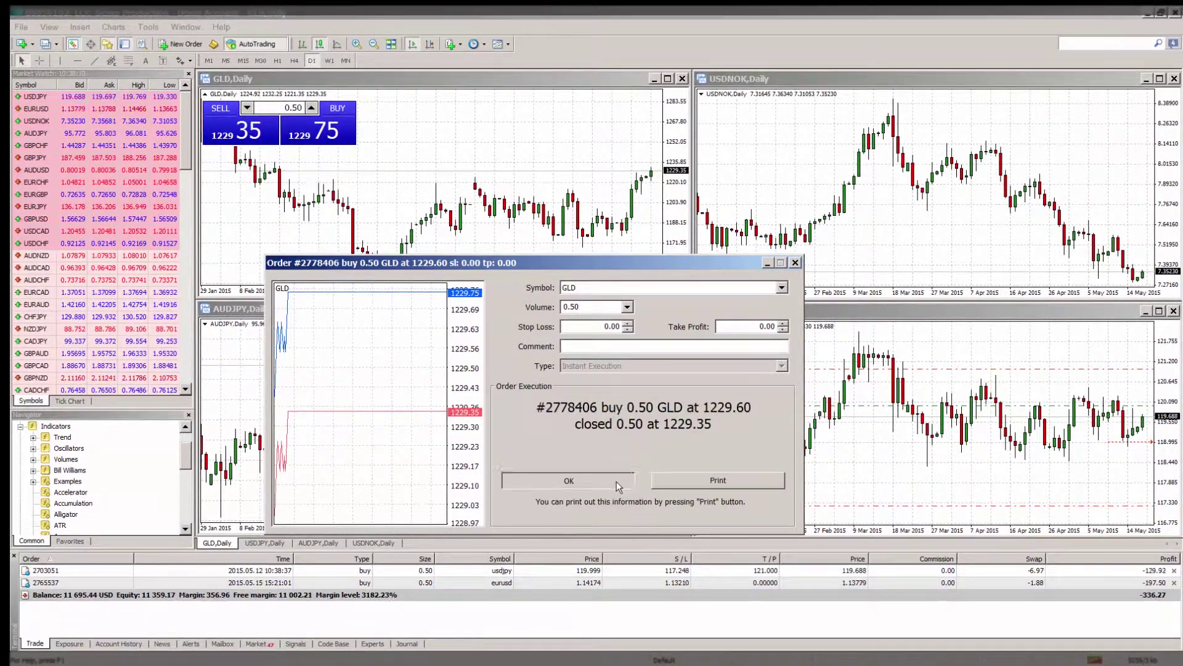
Maximize the GLD chart and add a MACD indicator with default settings.
{"action": "left_click", "coordinate": [668, 79]}
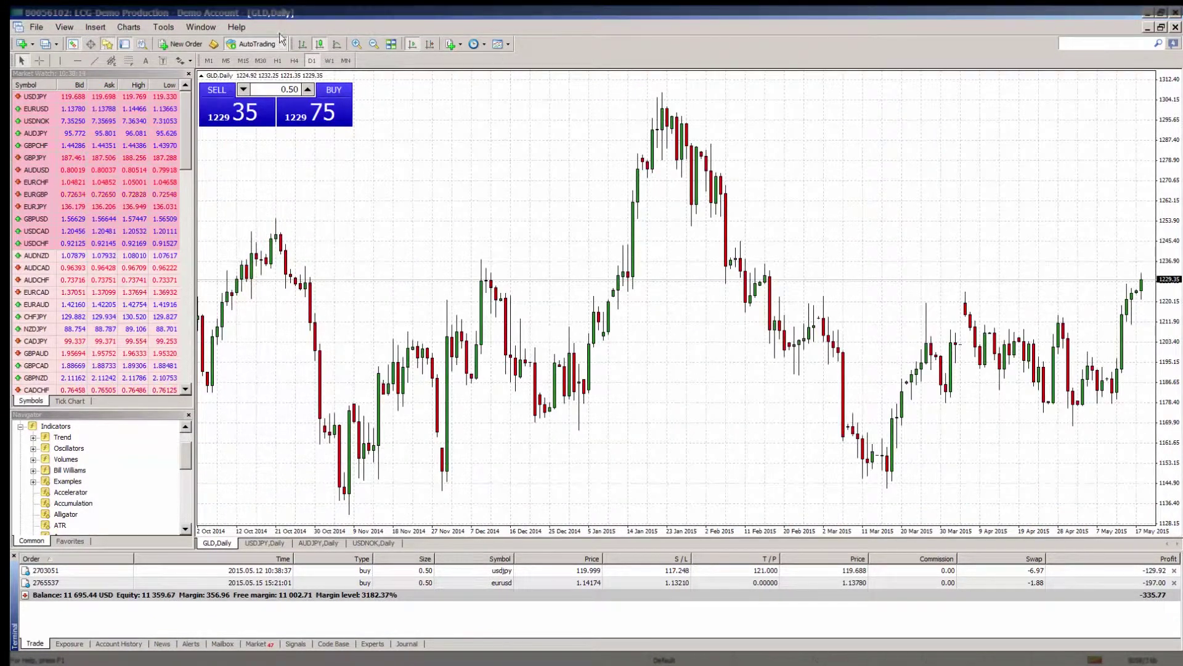
{"action": "left_click", "coordinate": [96, 26]}
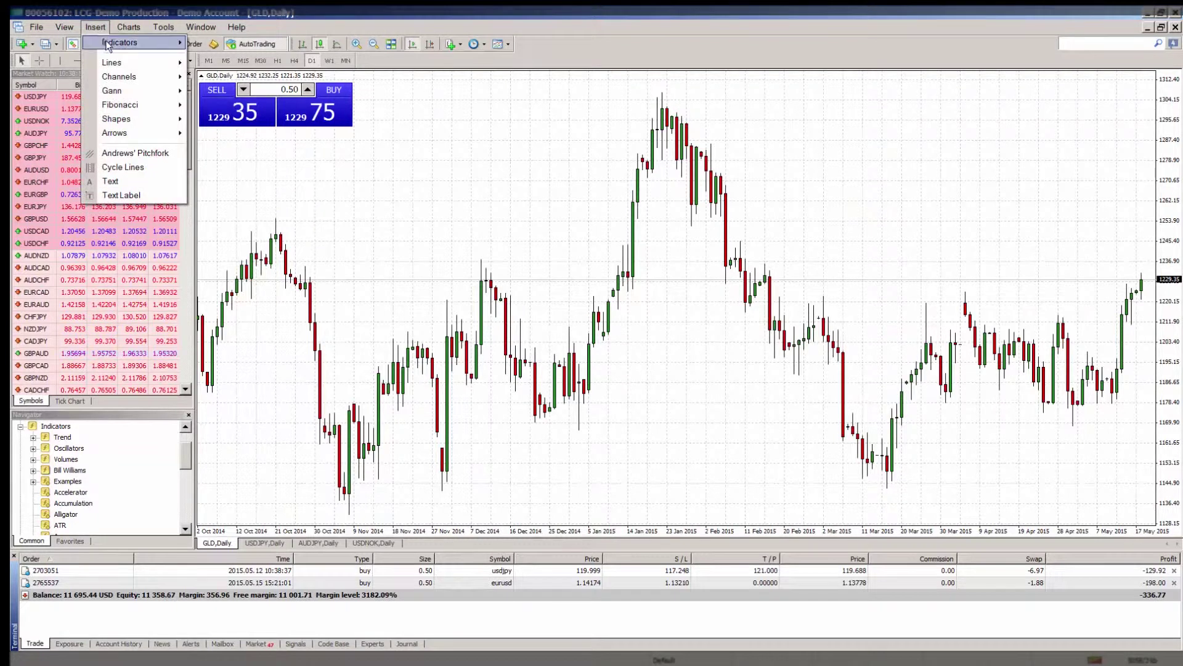
{"action": "mouse_move", "coordinate": [123, 45]}
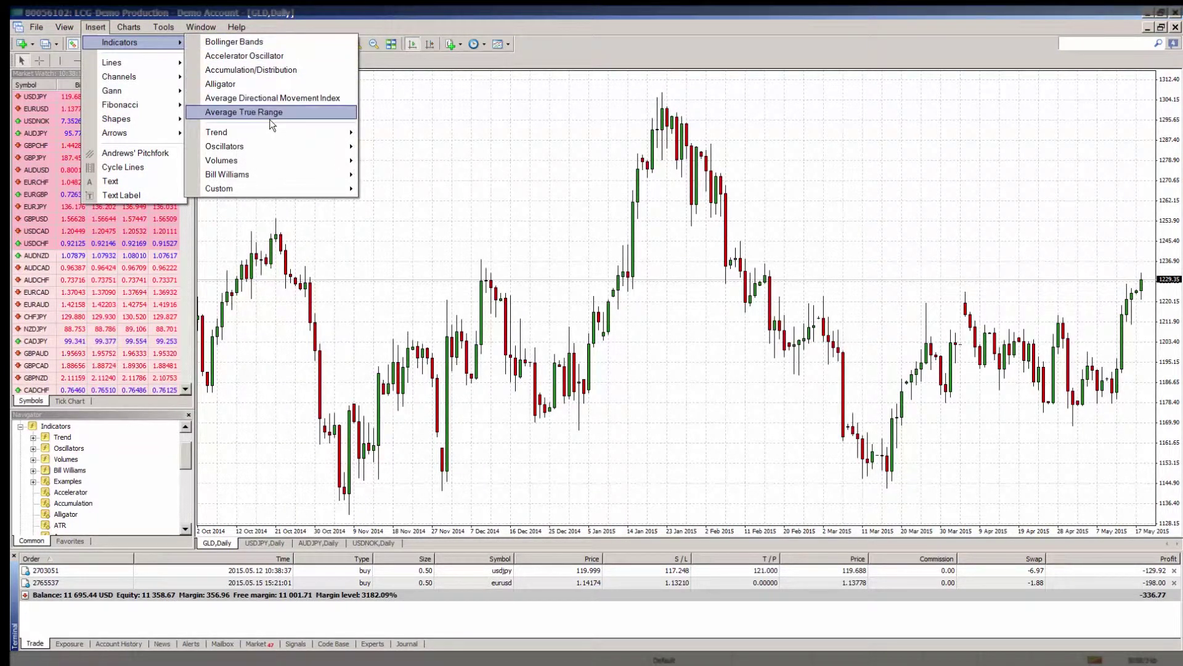
{"action": "mouse_move", "coordinate": [302, 146]}
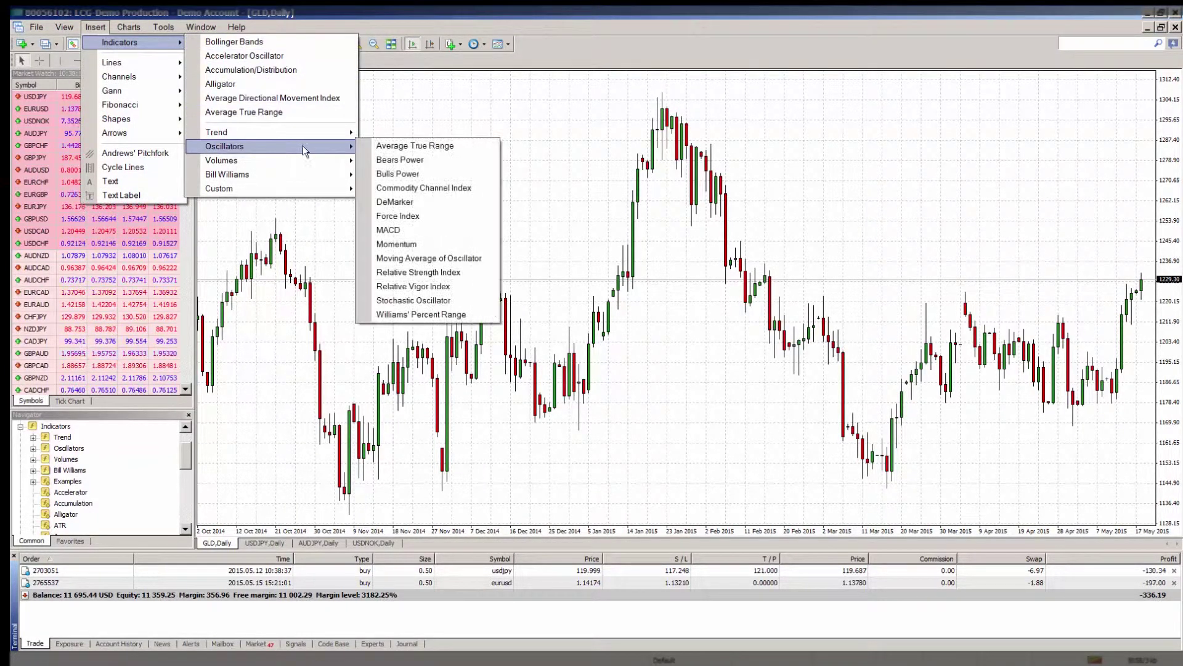
{"action": "left_click", "coordinate": [404, 230]}
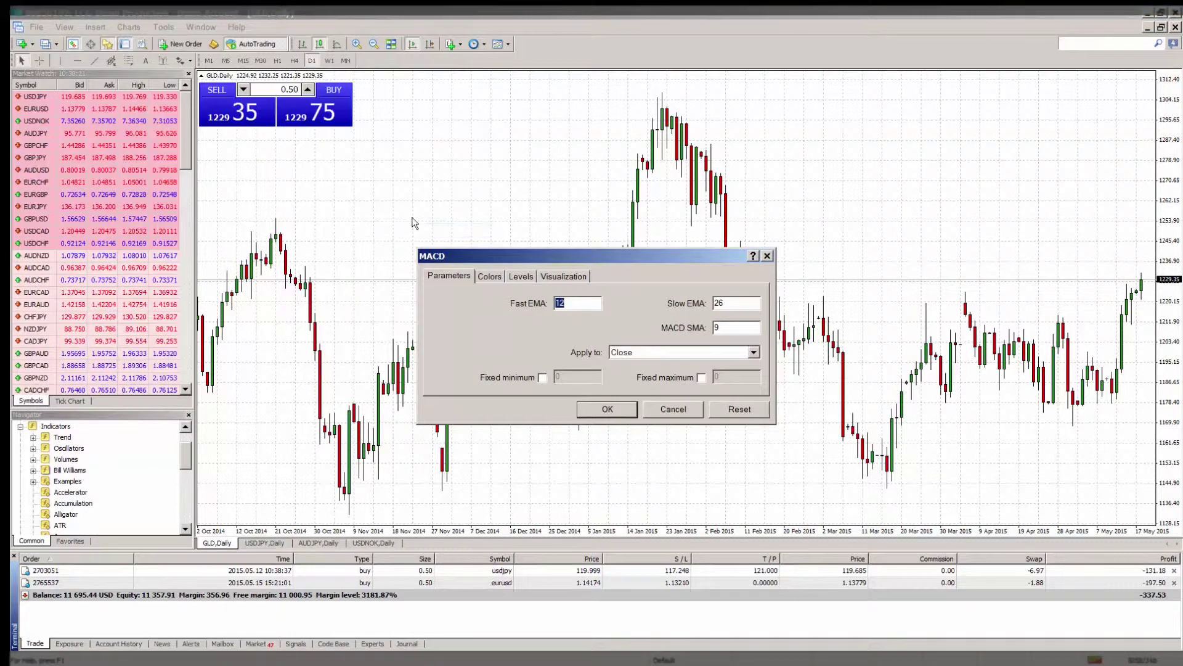
{"action": "left_click", "coordinate": [598, 410]}
Add a Relative Strength Index (14) pane with default settings.
{"action": "left_click", "coordinate": [67, 28]}
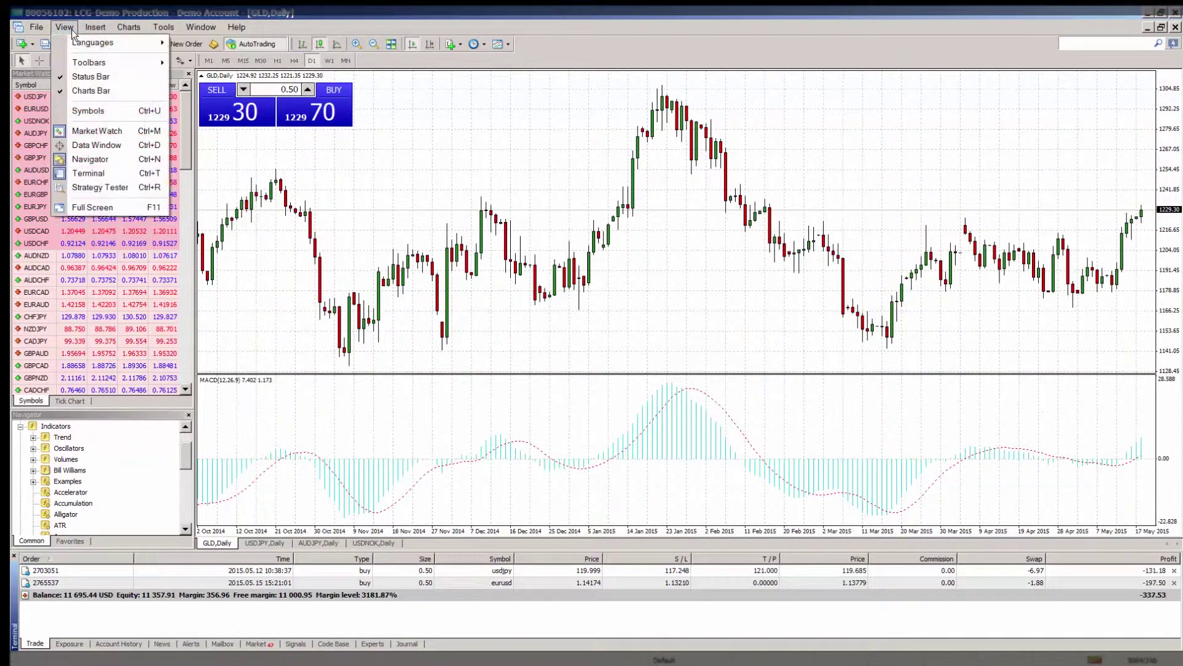
{"action": "left_click", "coordinate": [96, 27]}
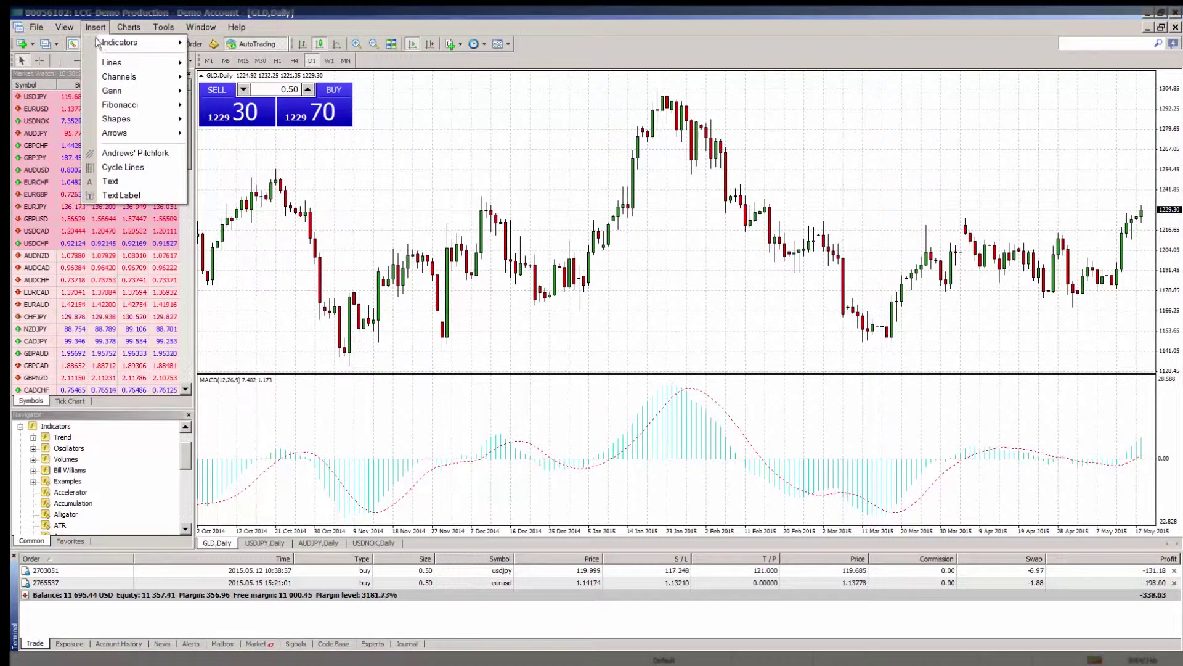
{"action": "mouse_move", "coordinate": [112, 49]}
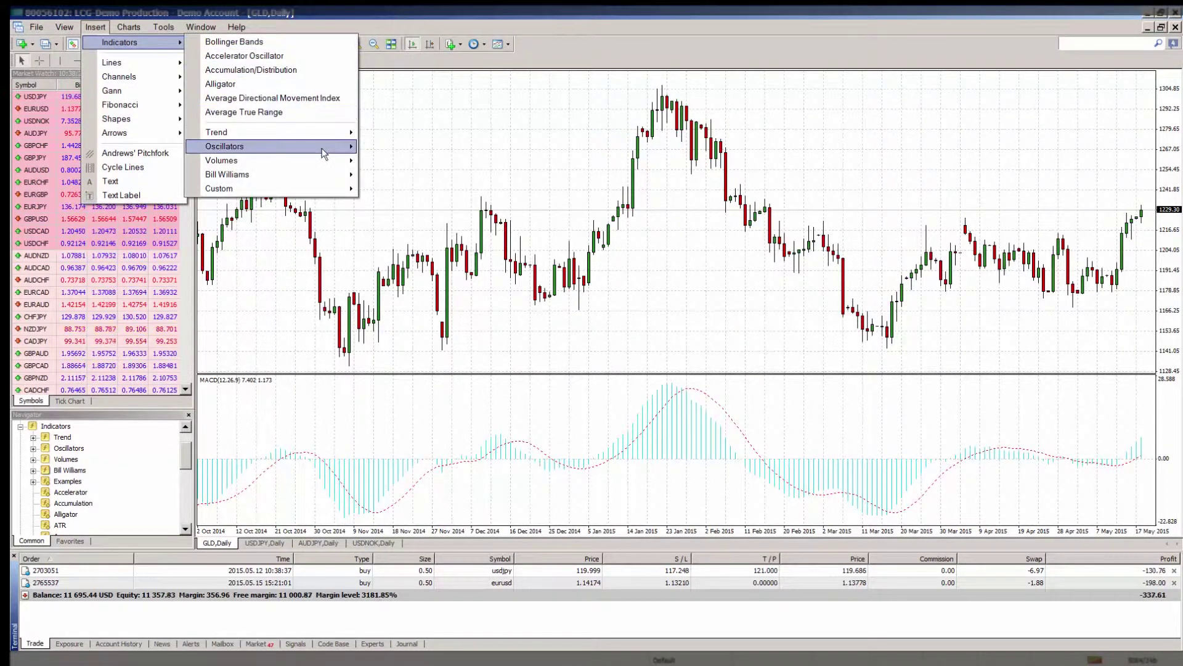
{"action": "mouse_move", "coordinate": [353, 153]}
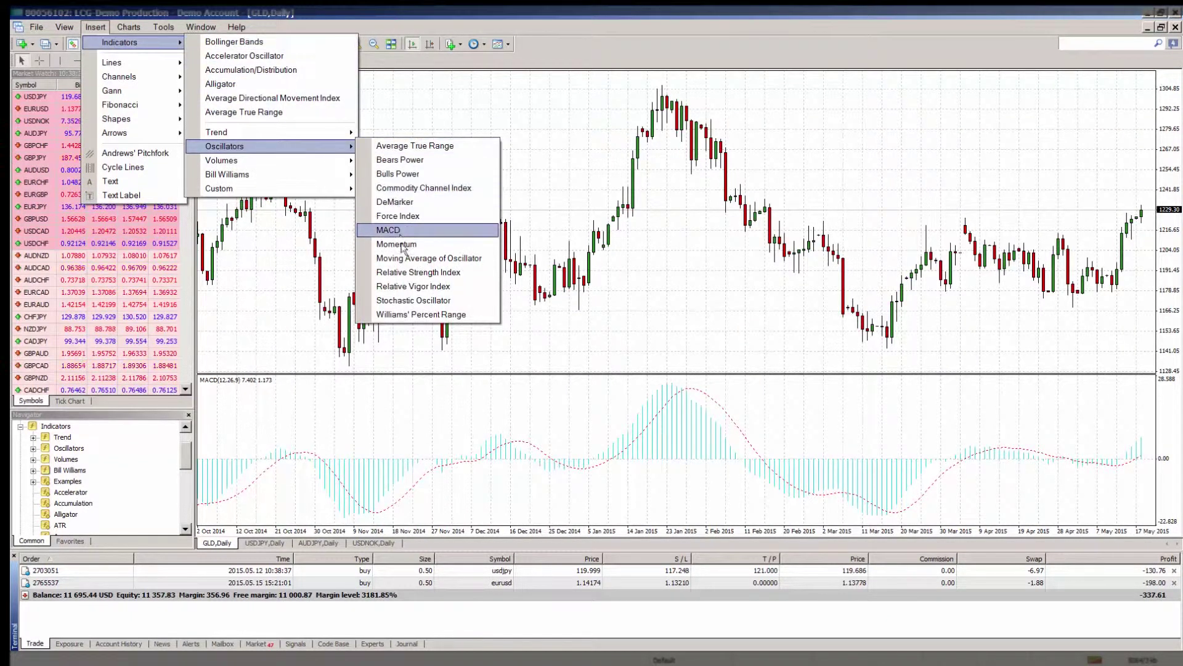
{"action": "left_click", "coordinate": [407, 272]}
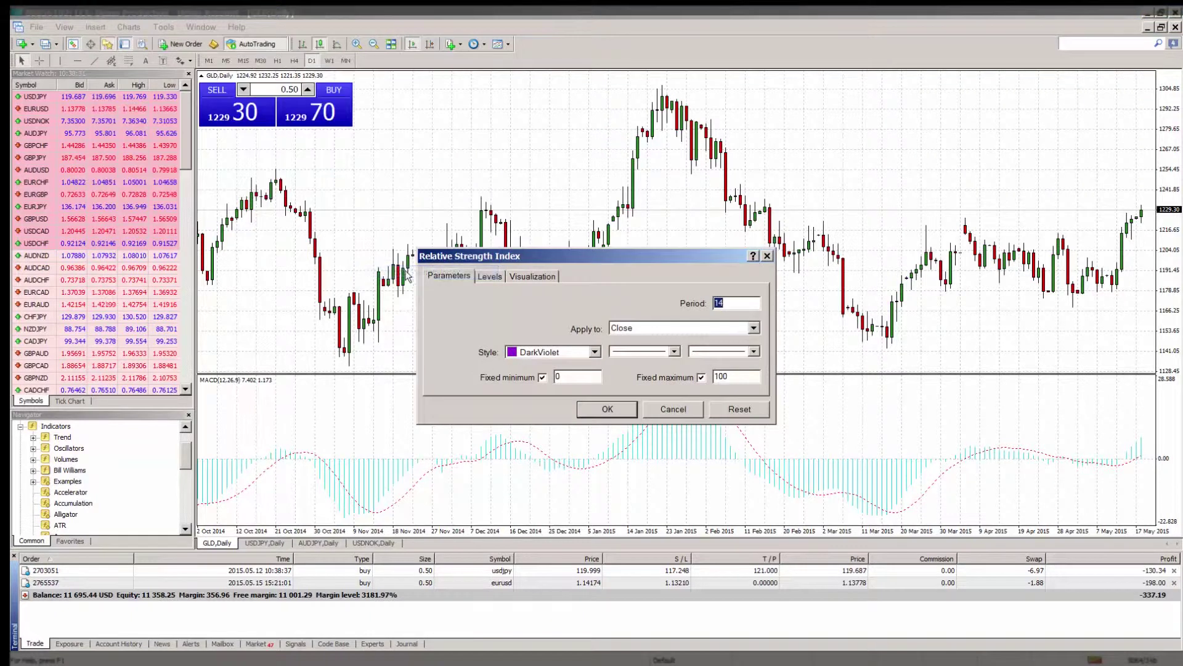
{"action": "left_click", "coordinate": [593, 410]}
Add a Moving Average of Oscillator (12,26,9) pane with default settings.
{"action": "left_click", "coordinate": [95, 28]}
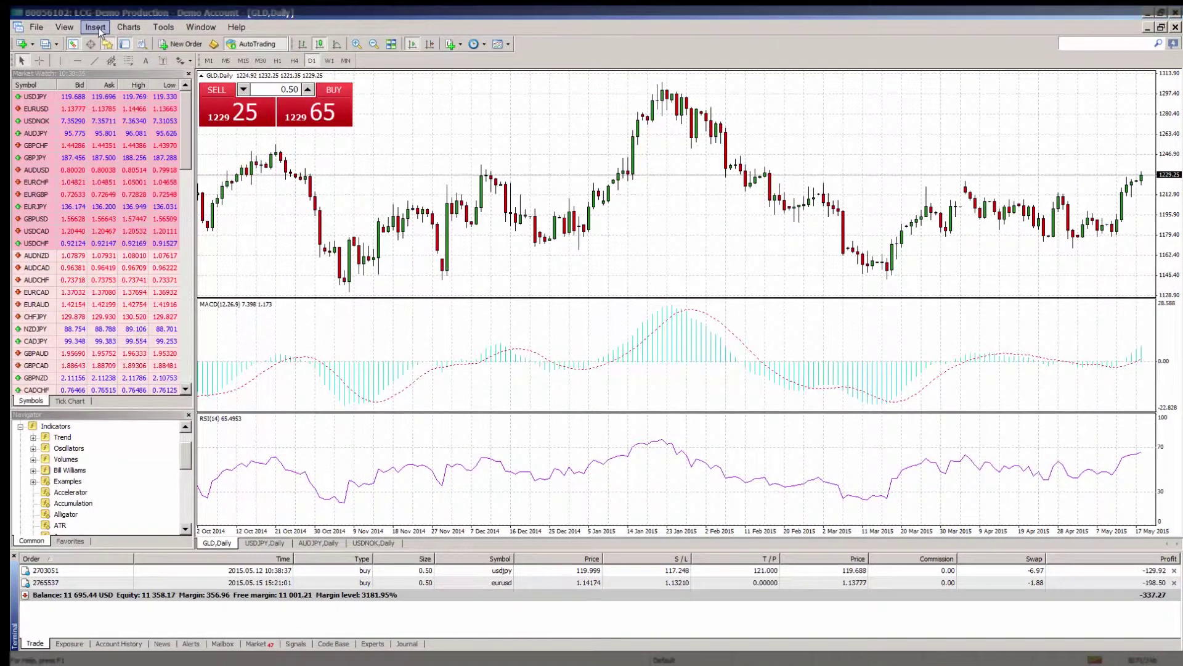
{"action": "mouse_move", "coordinate": [125, 44]}
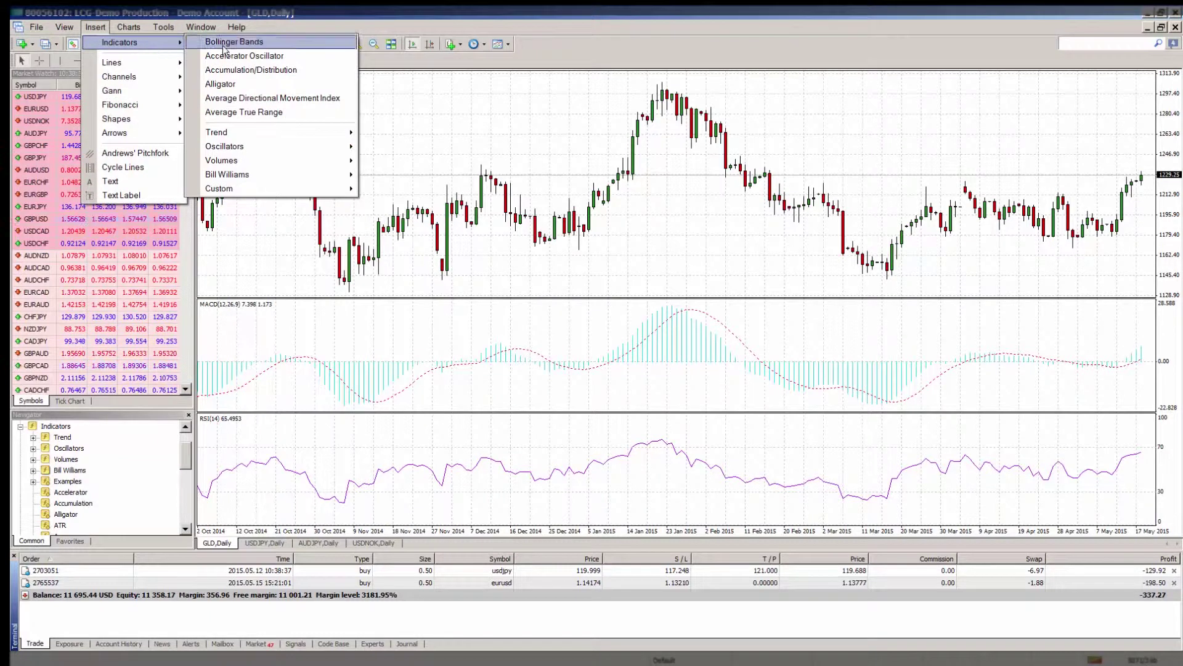
{"action": "mouse_move", "coordinate": [283, 146]}
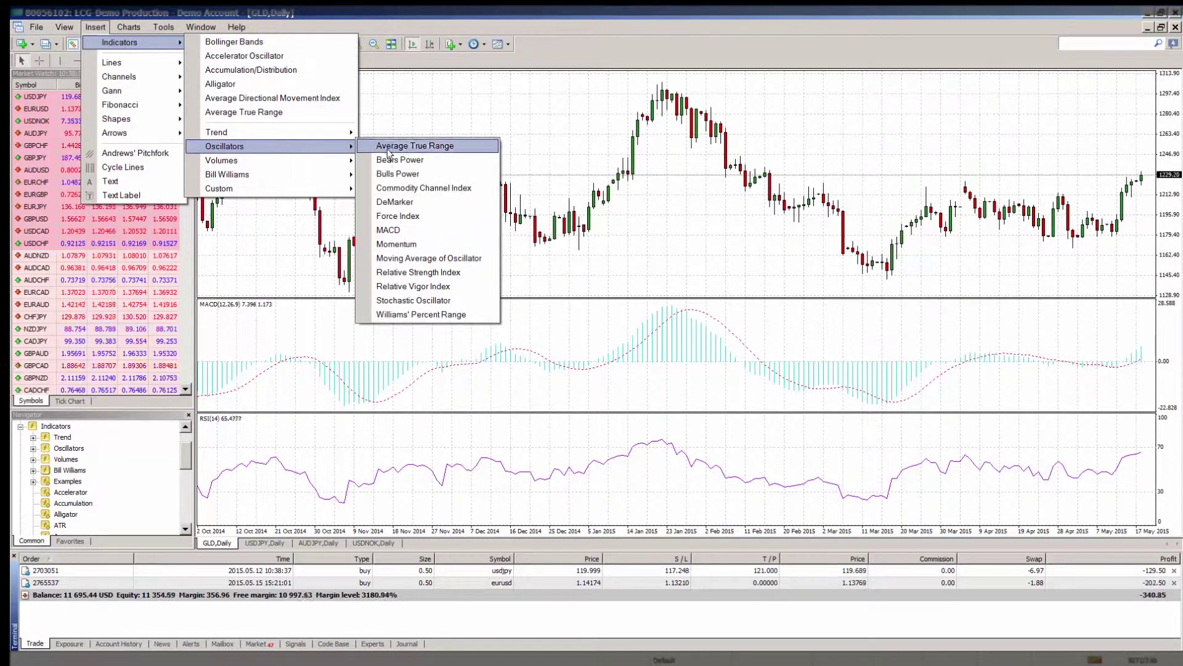
{"action": "left_click", "coordinate": [425, 258]}
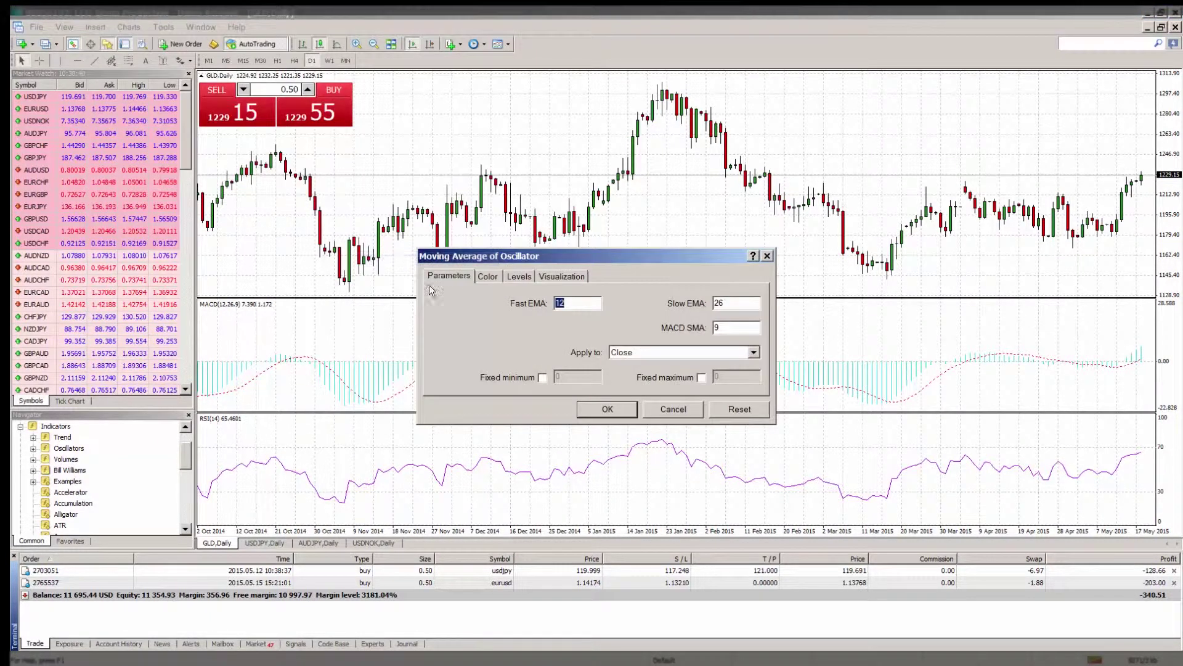
{"action": "left_click", "coordinate": [606, 410]}
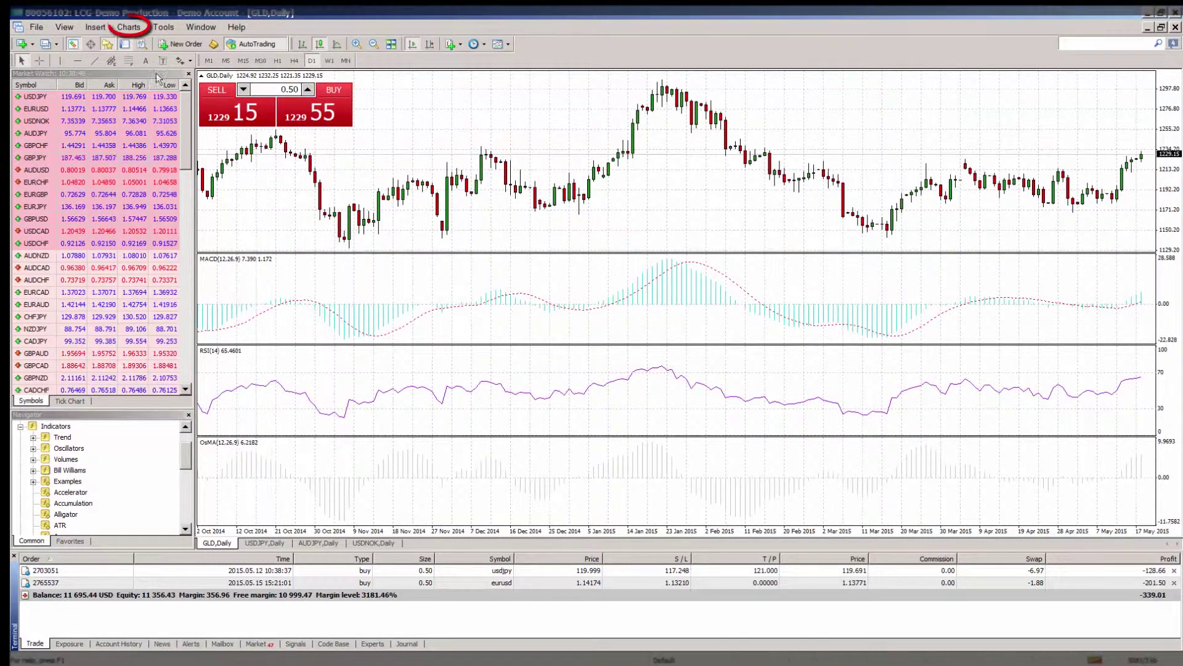
Save the GLD chart setup as the template 'macd rsi and MA'.
{"action": "left_click", "coordinate": [132, 32]}
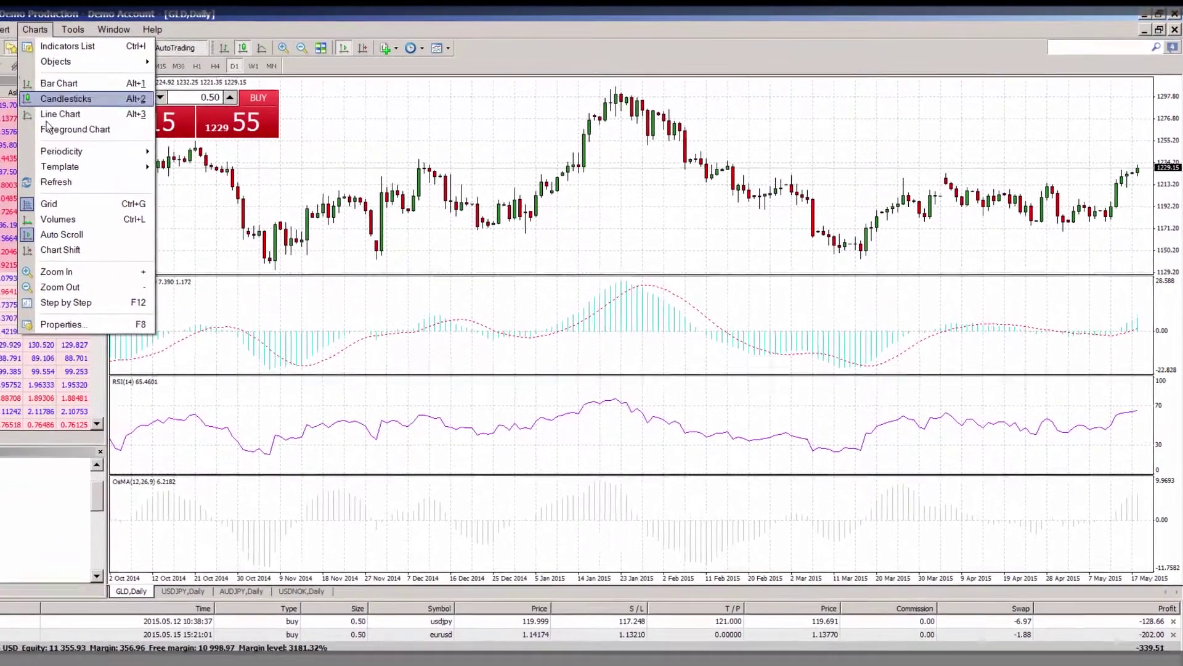
{"action": "mouse_move", "coordinate": [58, 173]}
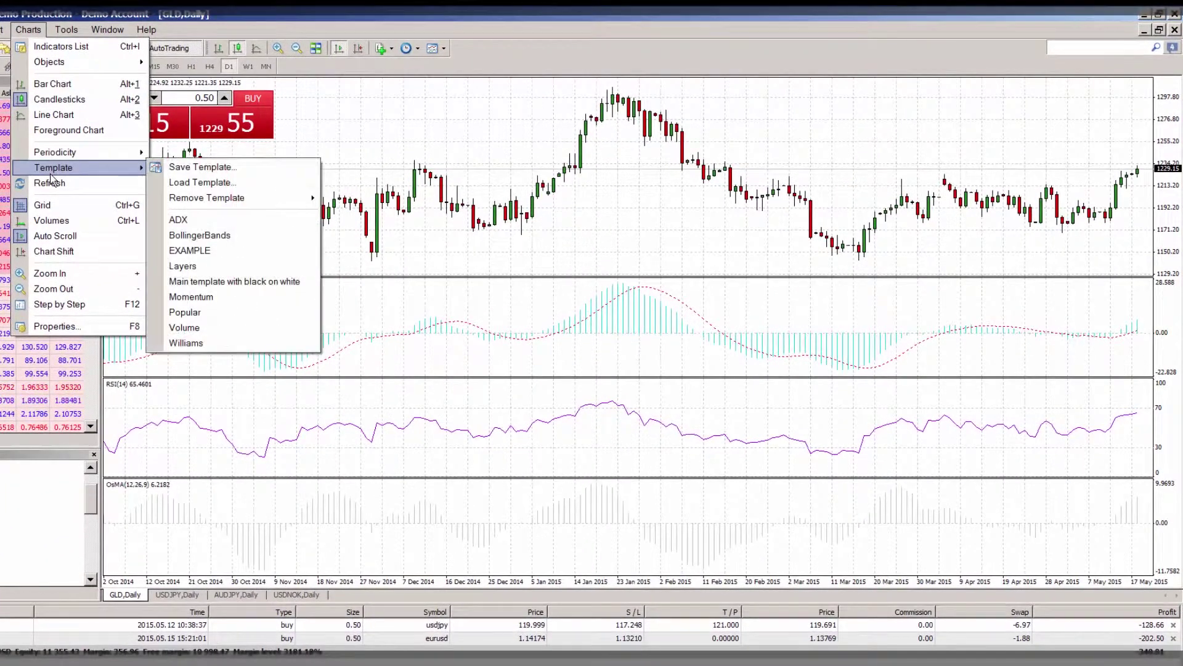
{"action": "left_click", "coordinate": [185, 168]}
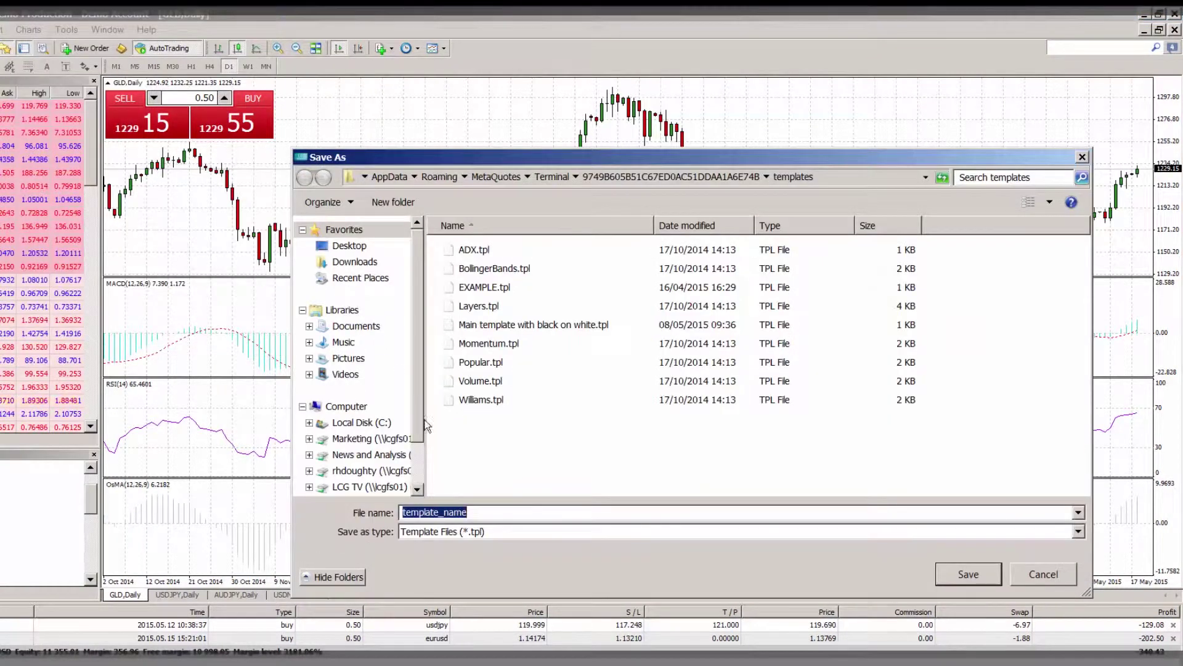
{"action": "key", "text": "BackSpace"}
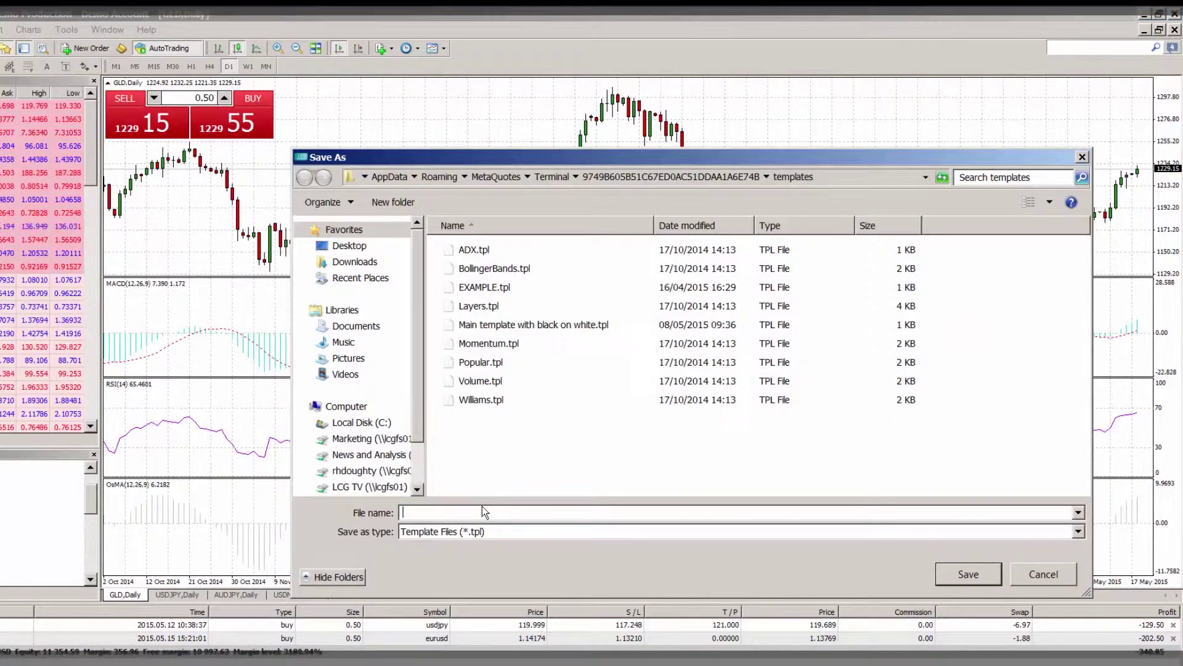
{"action": "type", "text": "macd rsi and MA"}
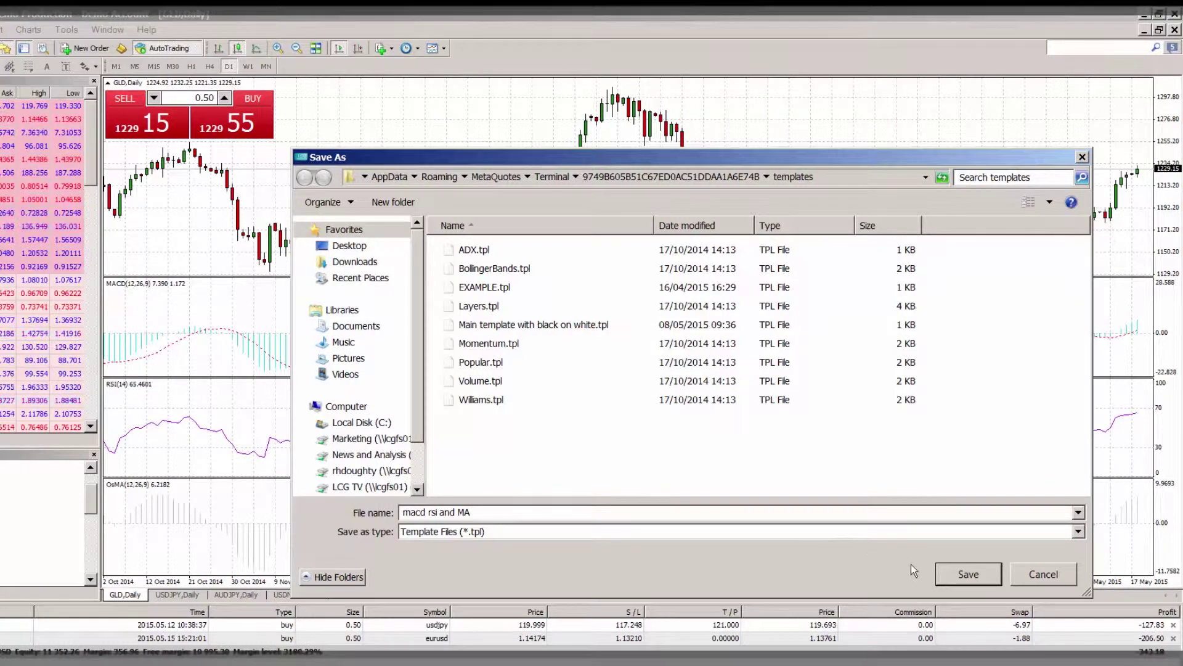
{"action": "left_click", "coordinate": [945, 574]}
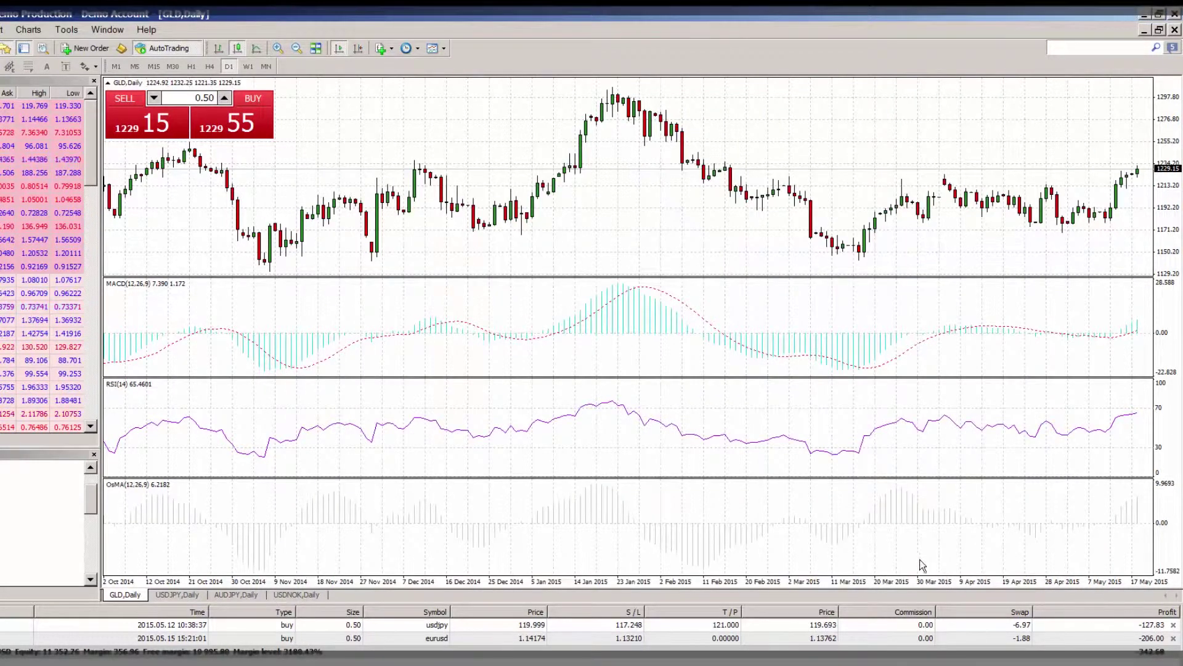
Maximize the USDNOK daily chart and load the 'macd rsi and MA.tpl' template onto it.
{"action": "key", "text": "alt+r"}
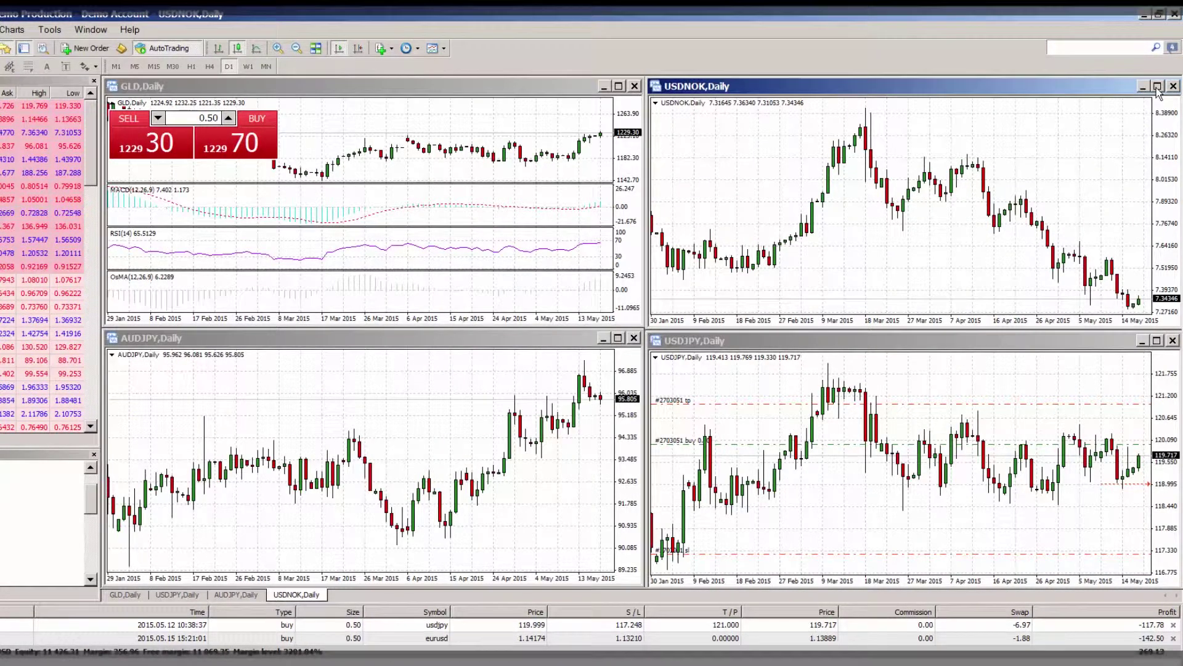
{"action": "left_click", "coordinate": [1158, 86]}
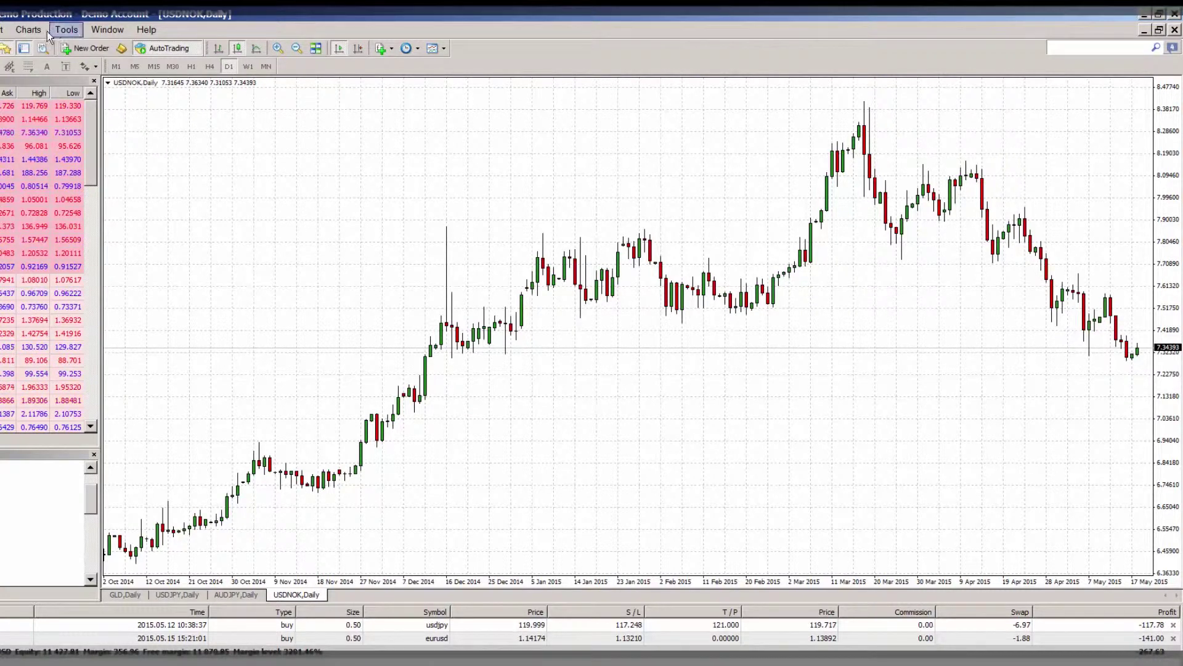
{"action": "left_click", "coordinate": [27, 30]}
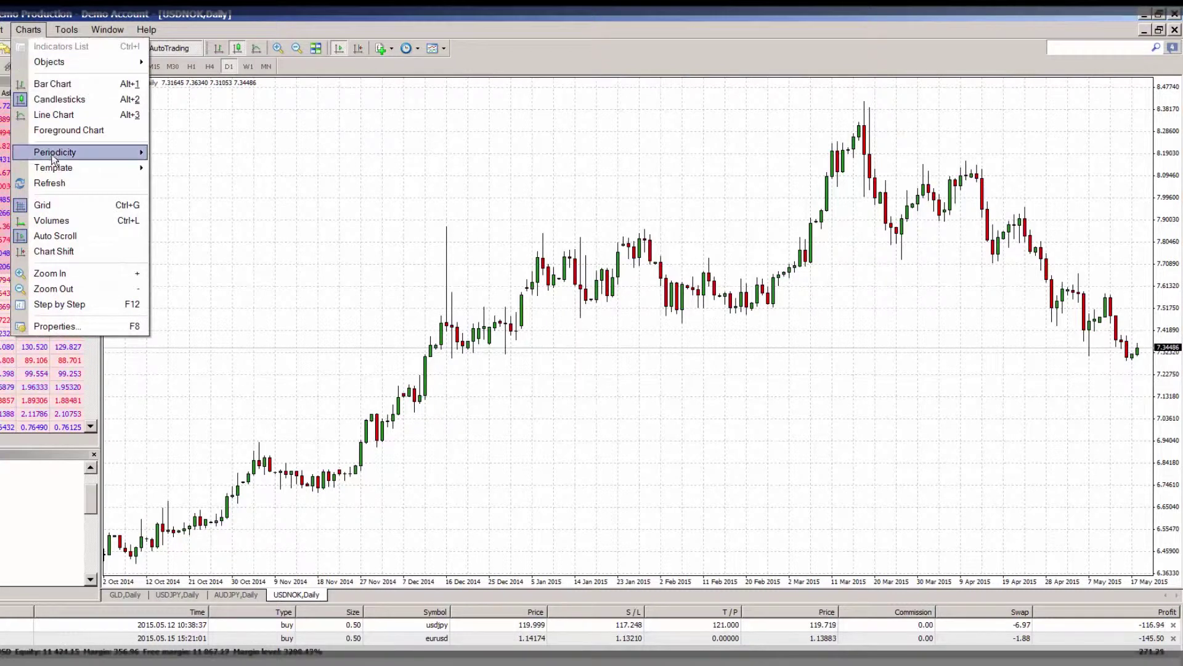
{"action": "mouse_move", "coordinate": [55, 167]}
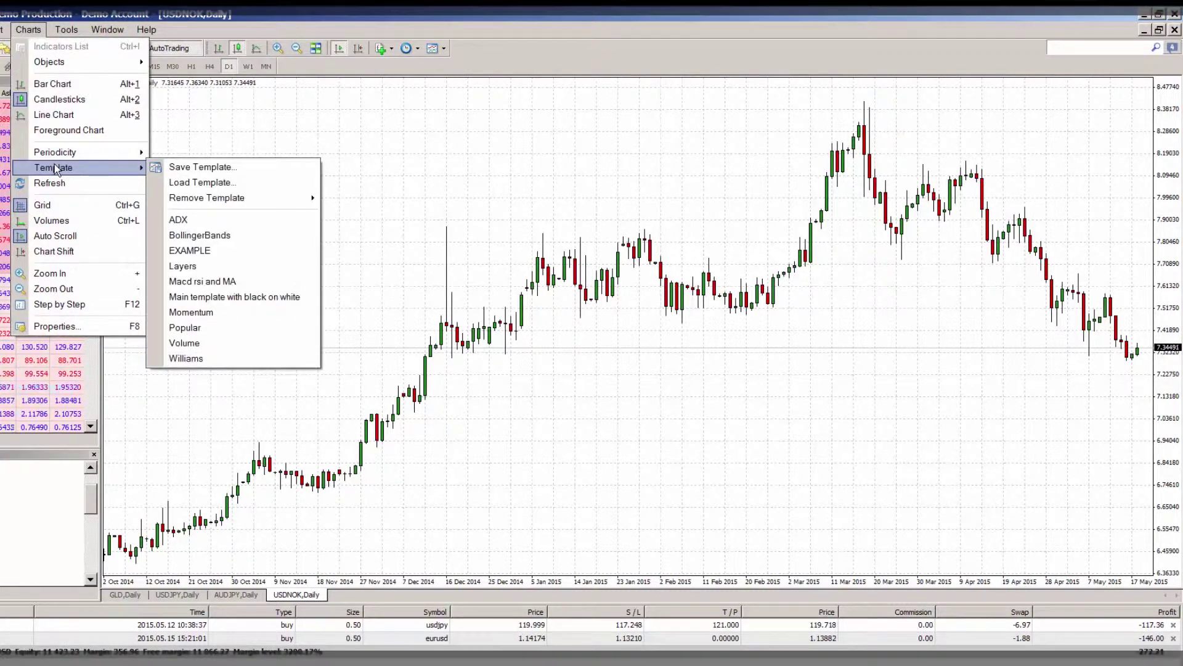
{"action": "left_click", "coordinate": [188, 182]}
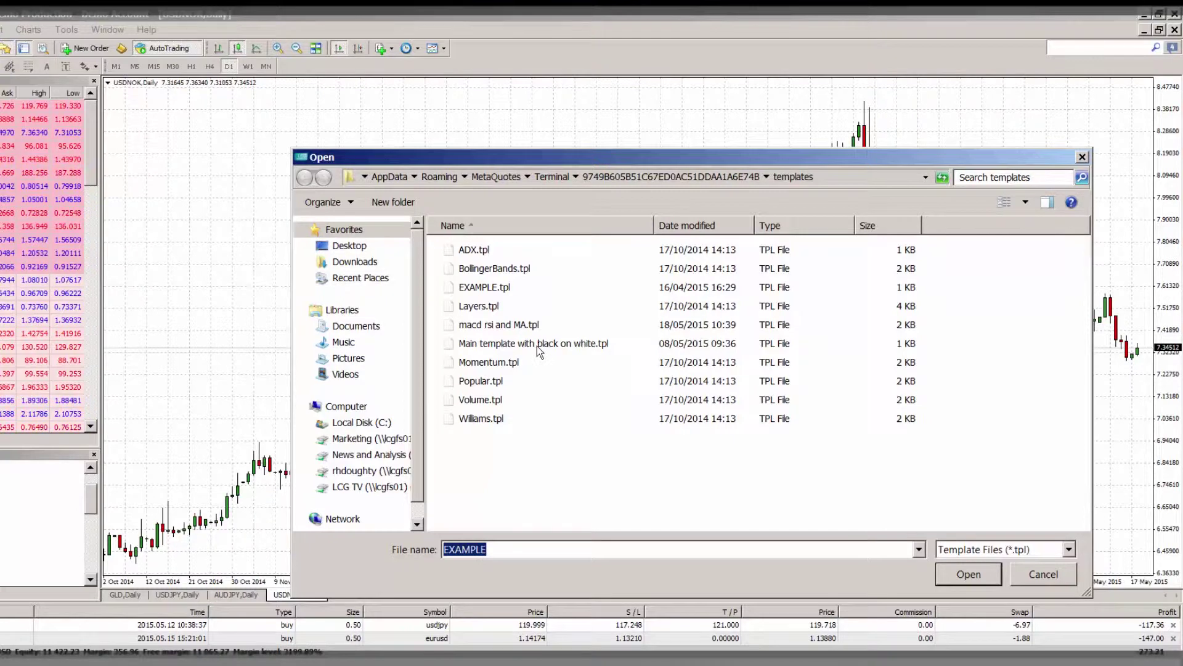
{"action": "left_click", "coordinate": [522, 327]}
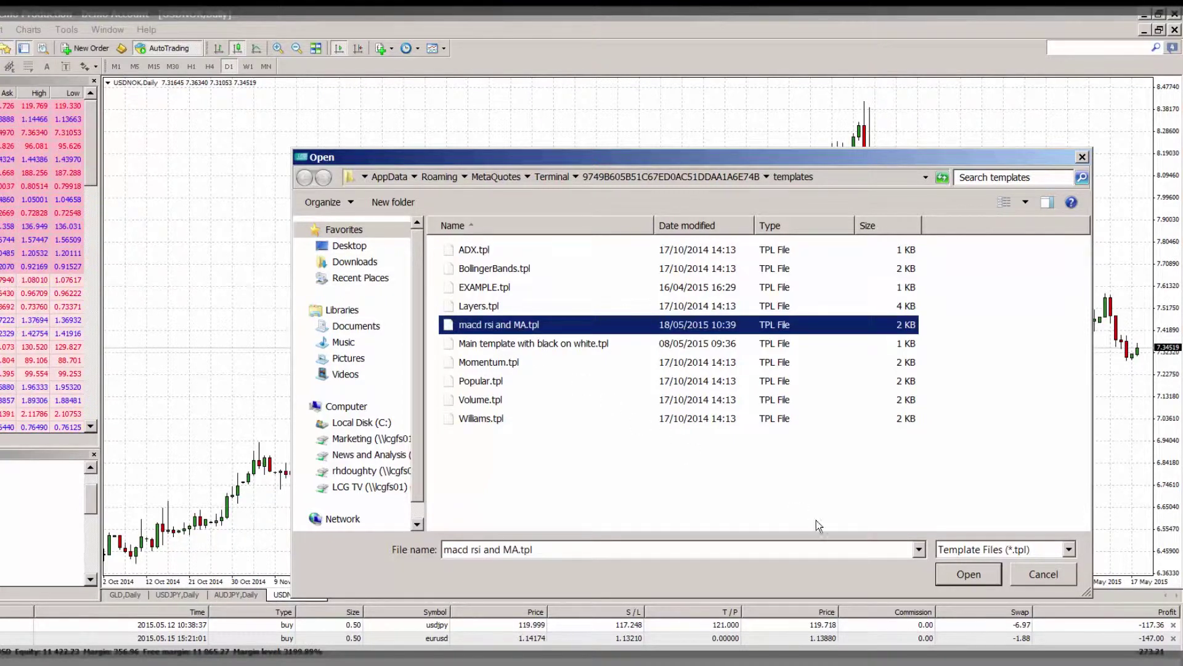
{"action": "left_click", "coordinate": [962, 574]}
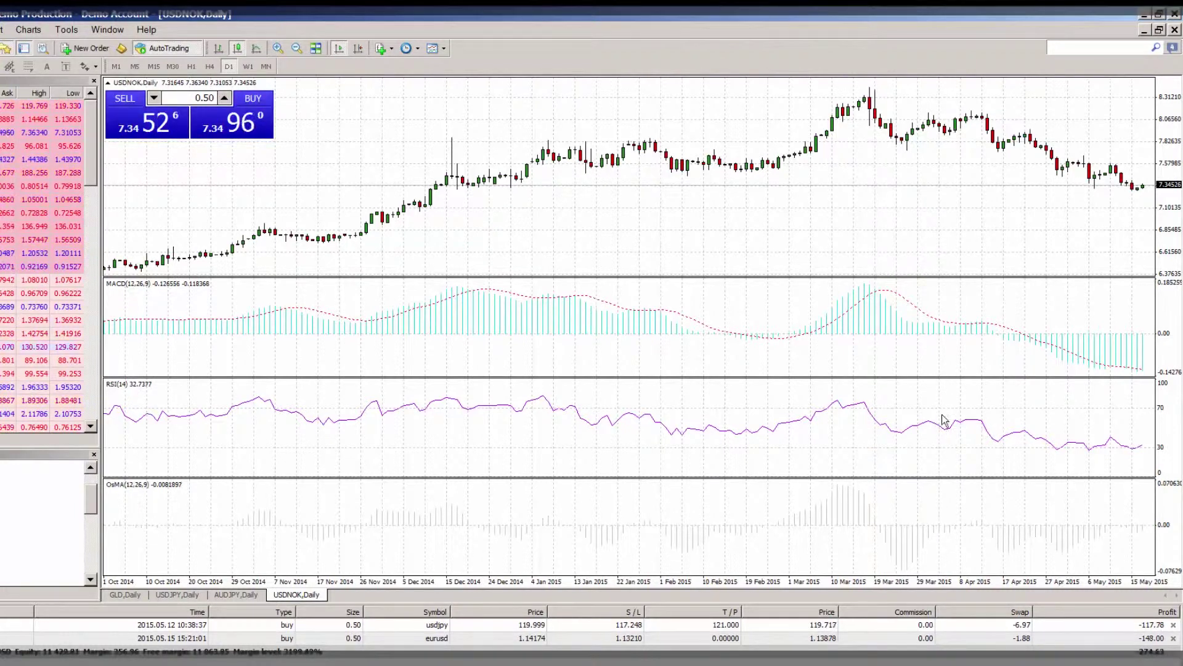
Delete the RSI indicator window from USDNOK and tile the four daily charts again.
{"action": "right_click", "coordinate": [854, 449]}
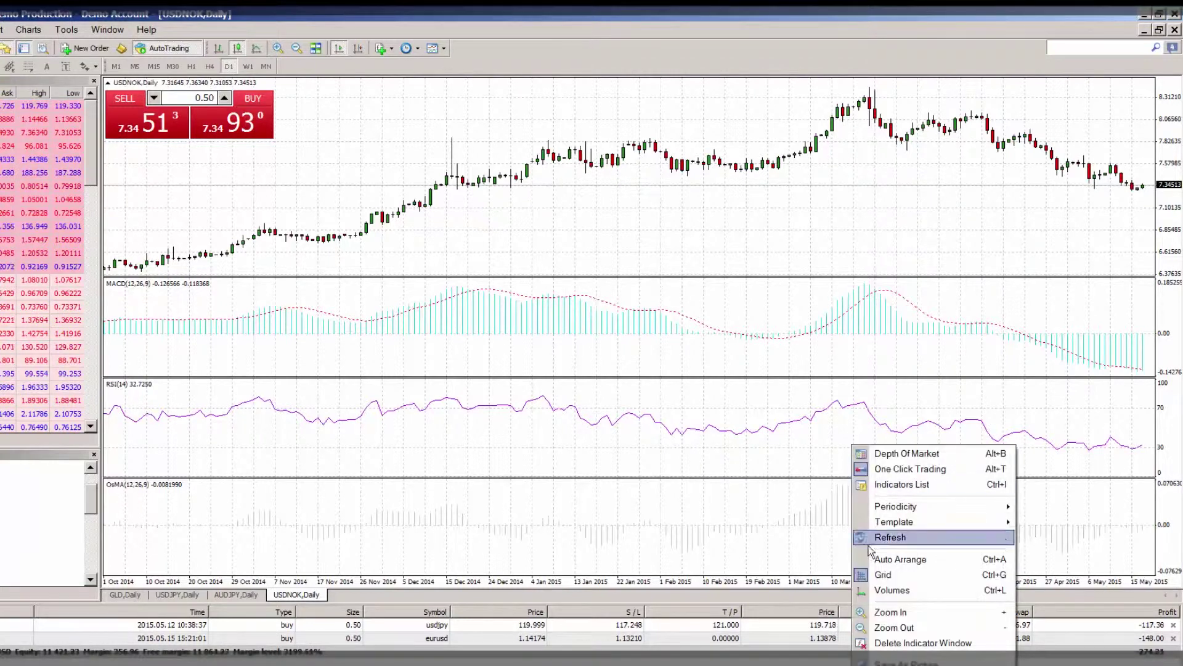
{"action": "left_click", "coordinate": [901, 644]}
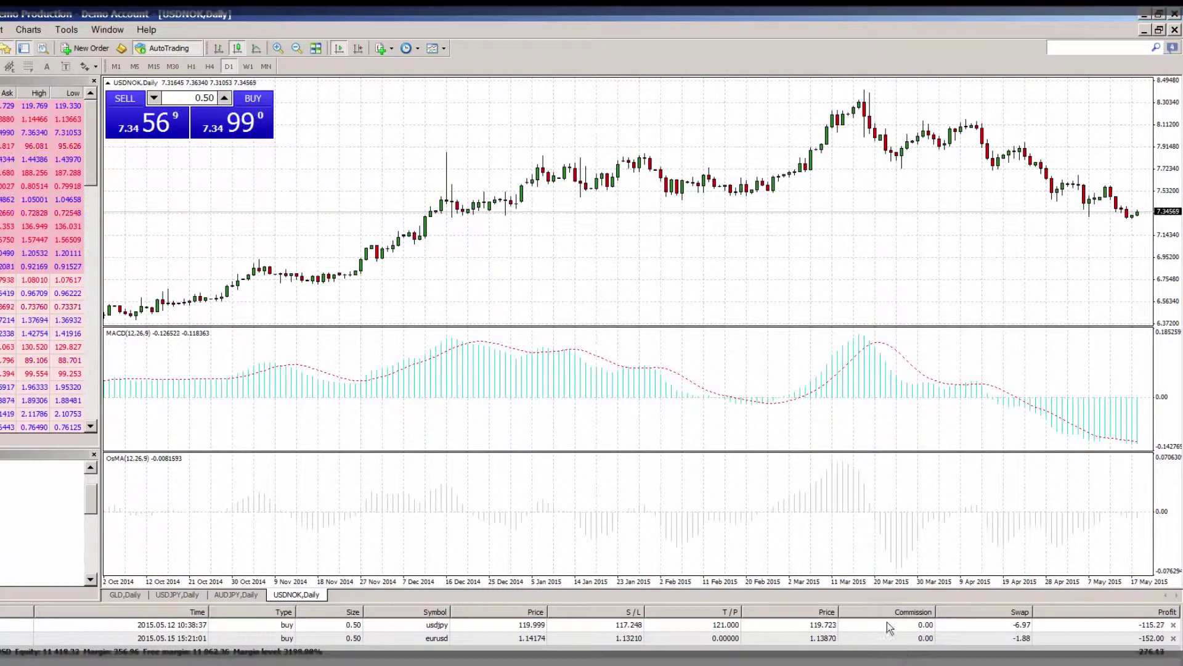
{"action": "key", "text": "alt+r"}
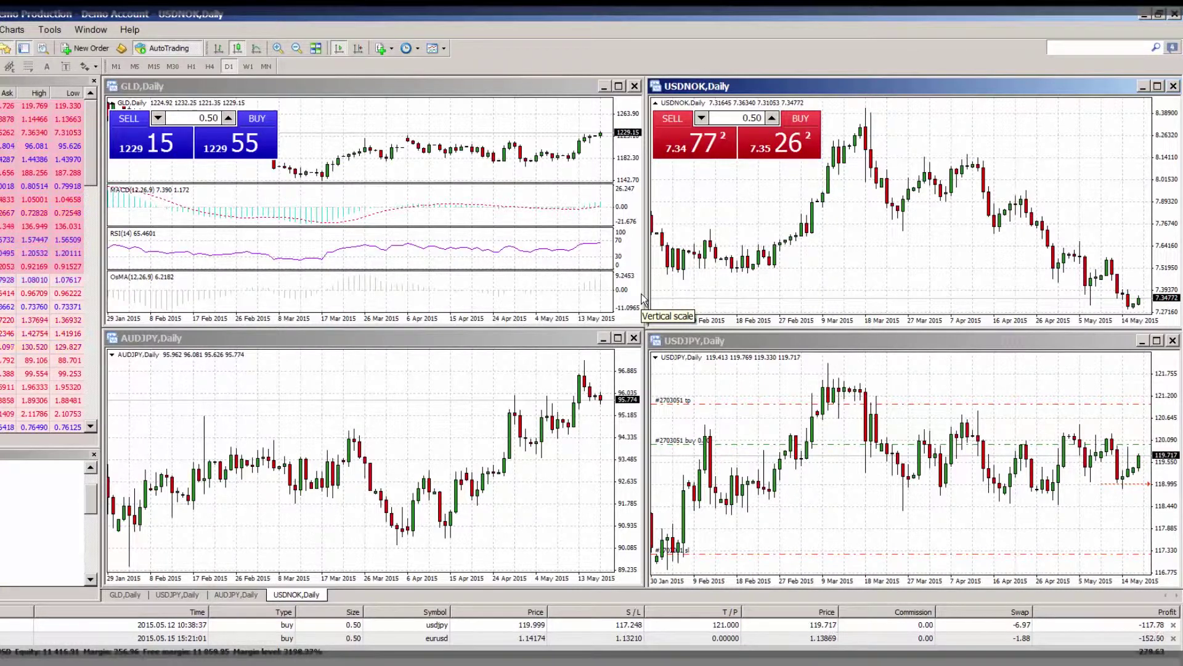
{"action": "right_click", "coordinate": [658, 292]}
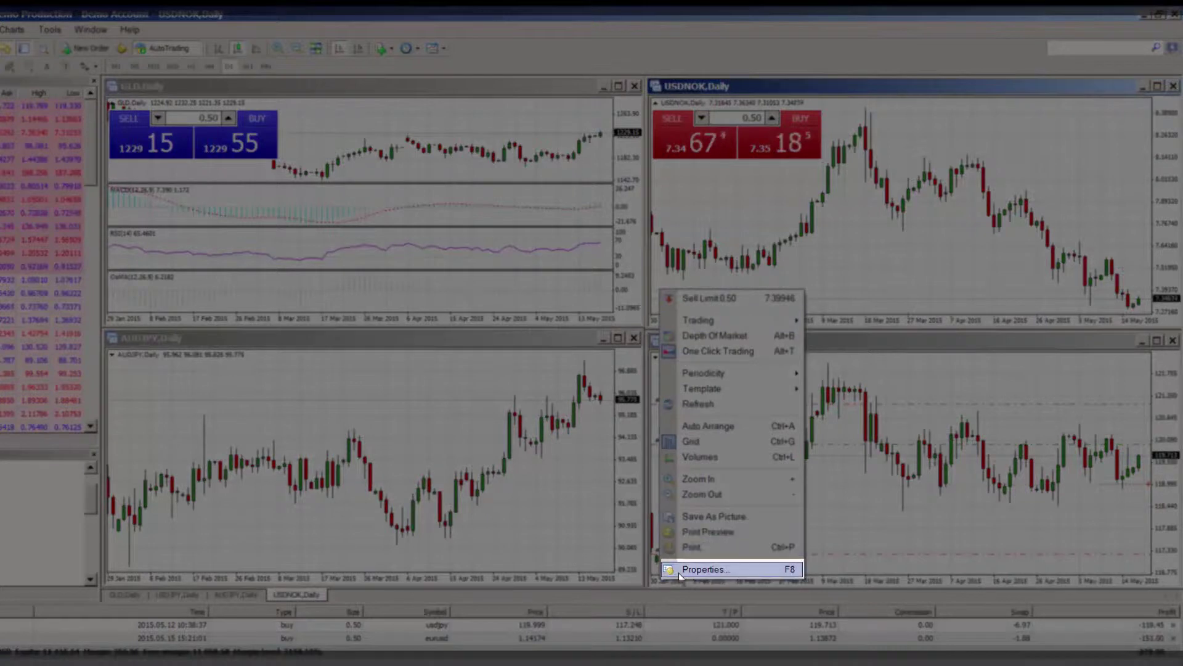
{"action": "left_click", "coordinate": [679, 569]}
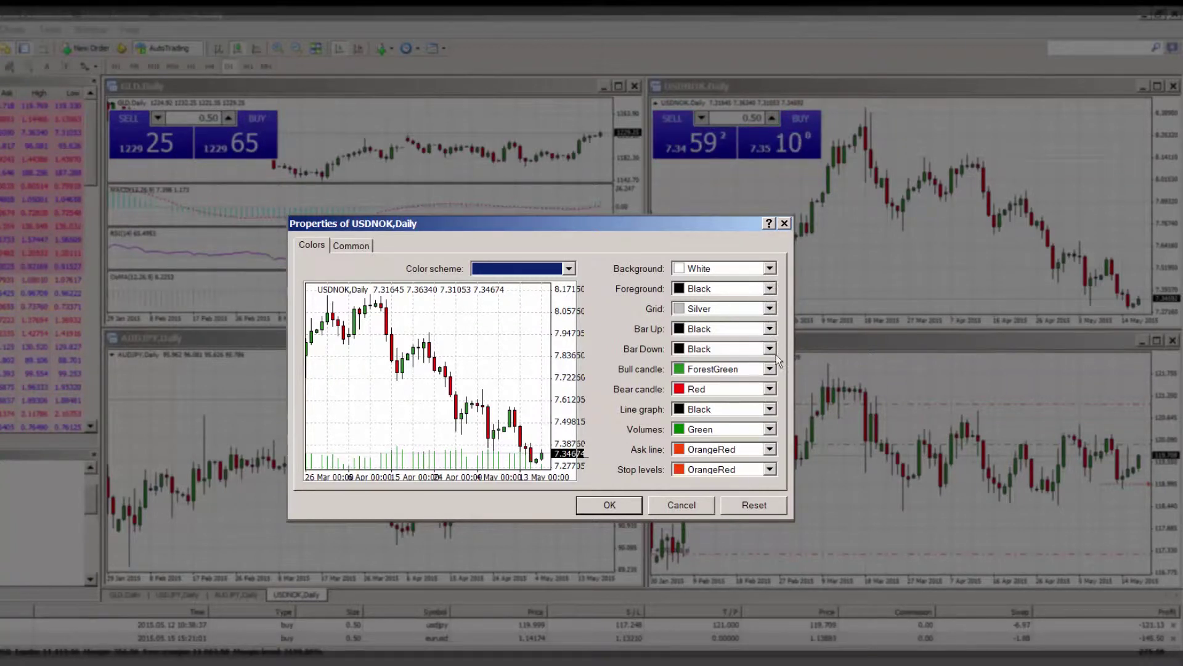
{"action": "left_click", "coordinate": [568, 269]}
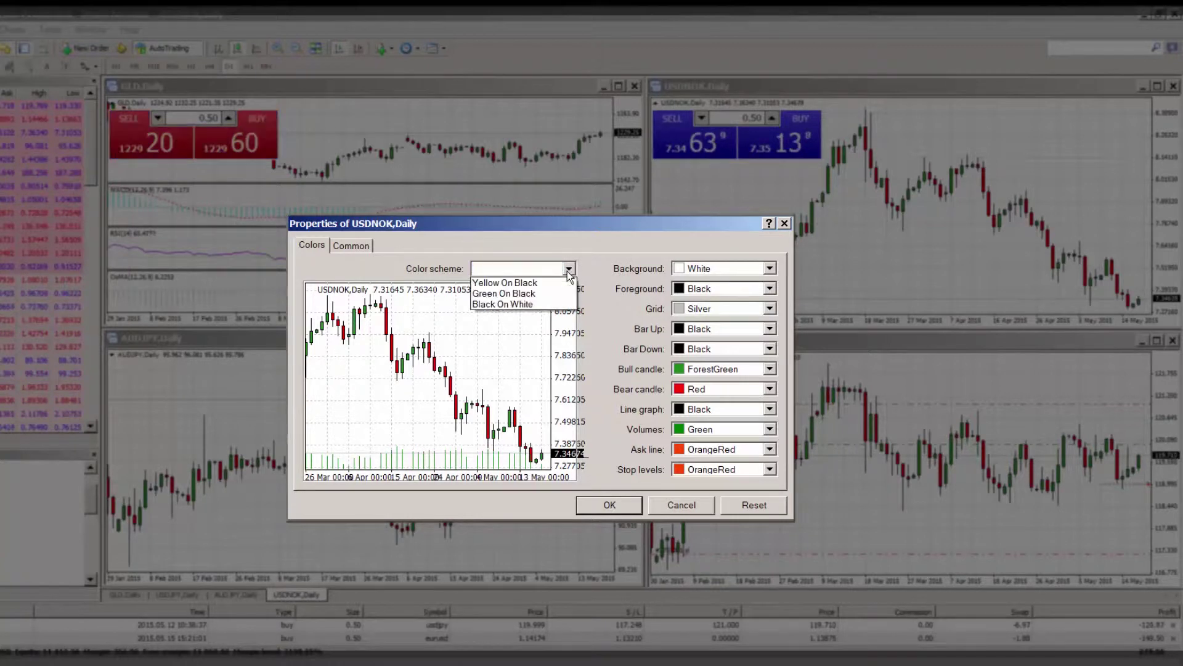
{"action": "left_click", "coordinate": [534, 304]}
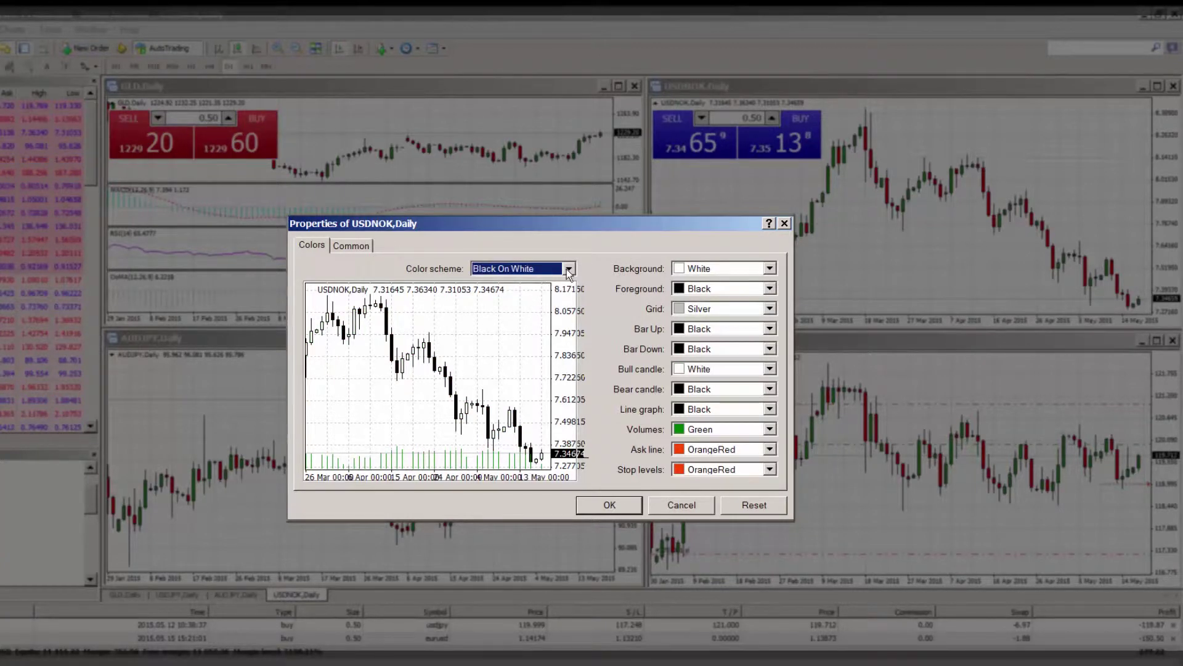
{"action": "left_click", "coordinate": [568, 271]}
{"action": "left_click", "coordinate": [537, 293]}
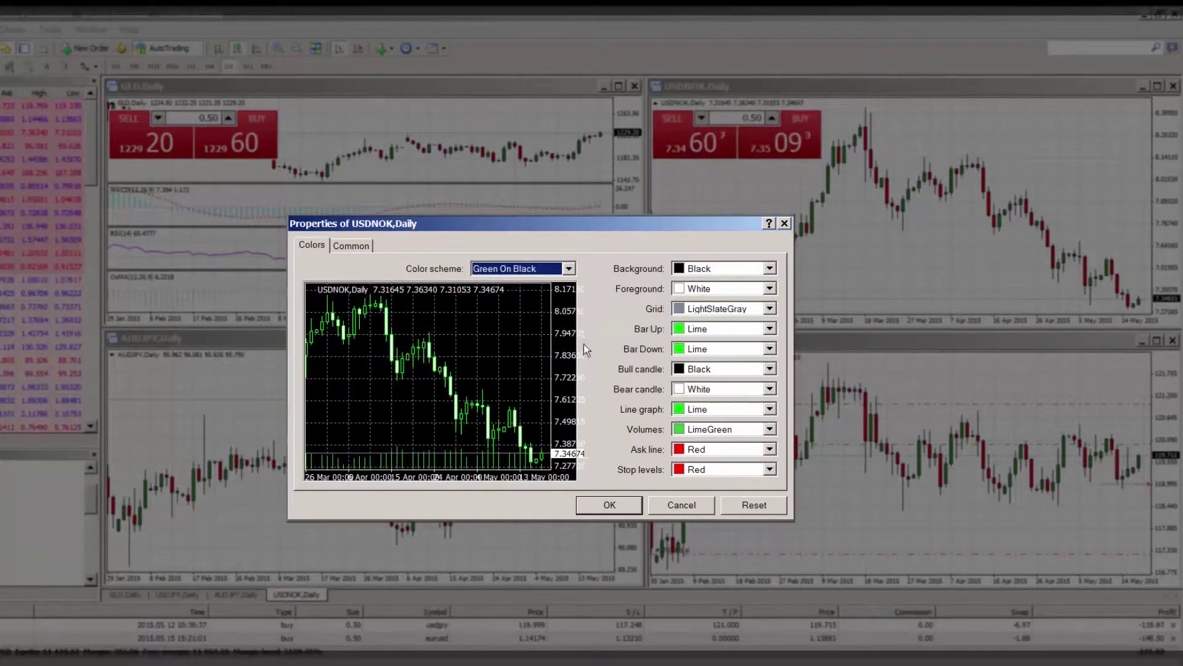
{"action": "left_click", "coordinate": [656, 498]}
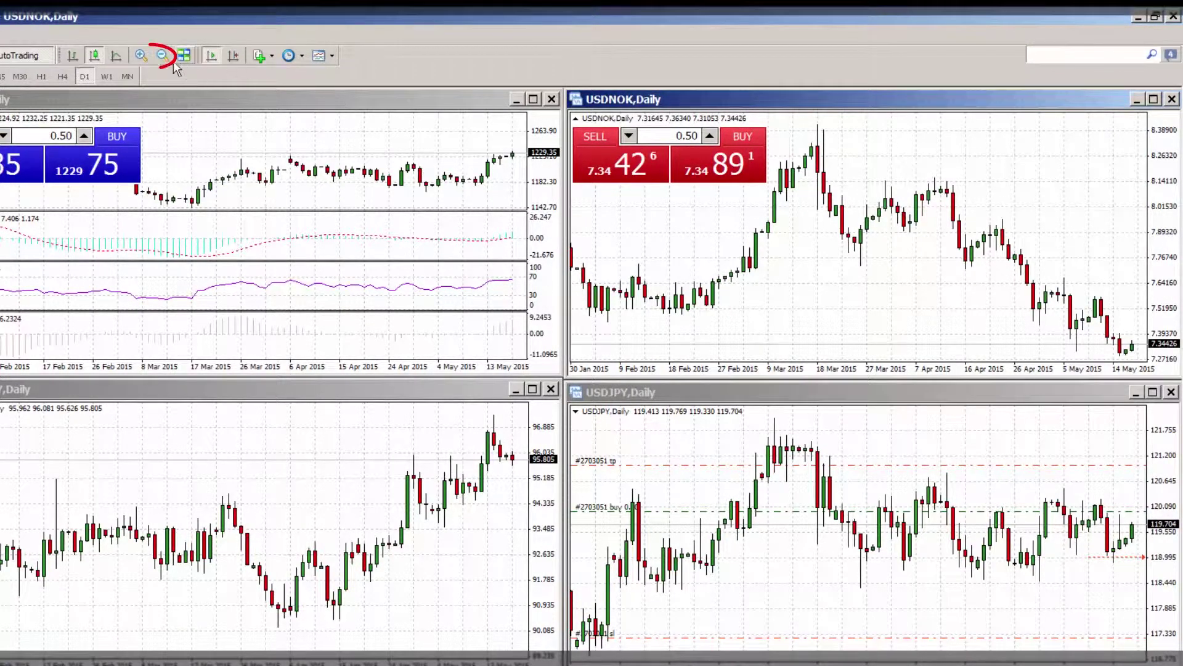
{"action": "left_click", "coordinate": [141, 55]}
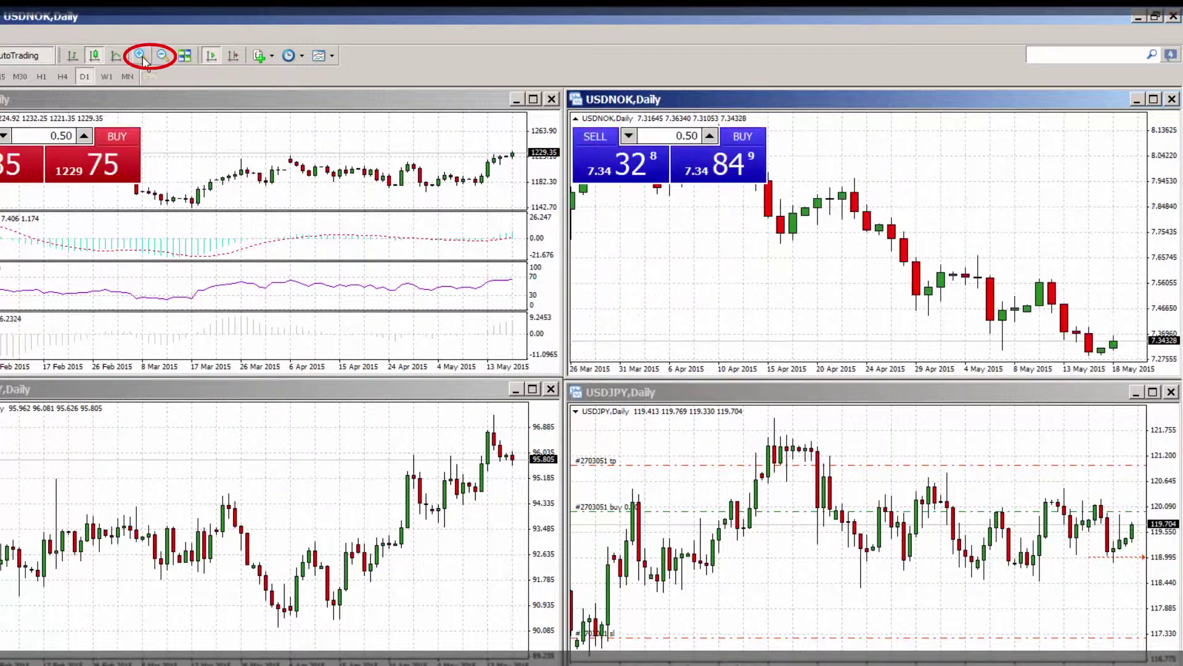
{"action": "left_click", "coordinate": [141, 55]}
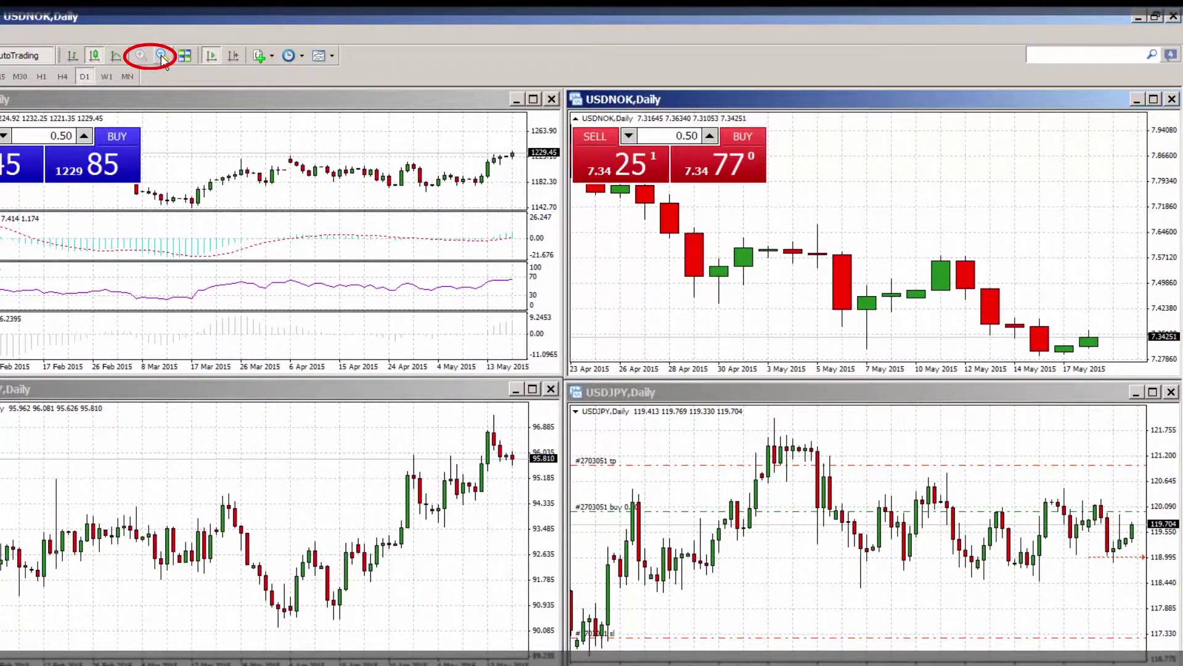
{"action": "left_click", "coordinate": [162, 55]}
{"action": "left_click", "coordinate": [162, 56]}
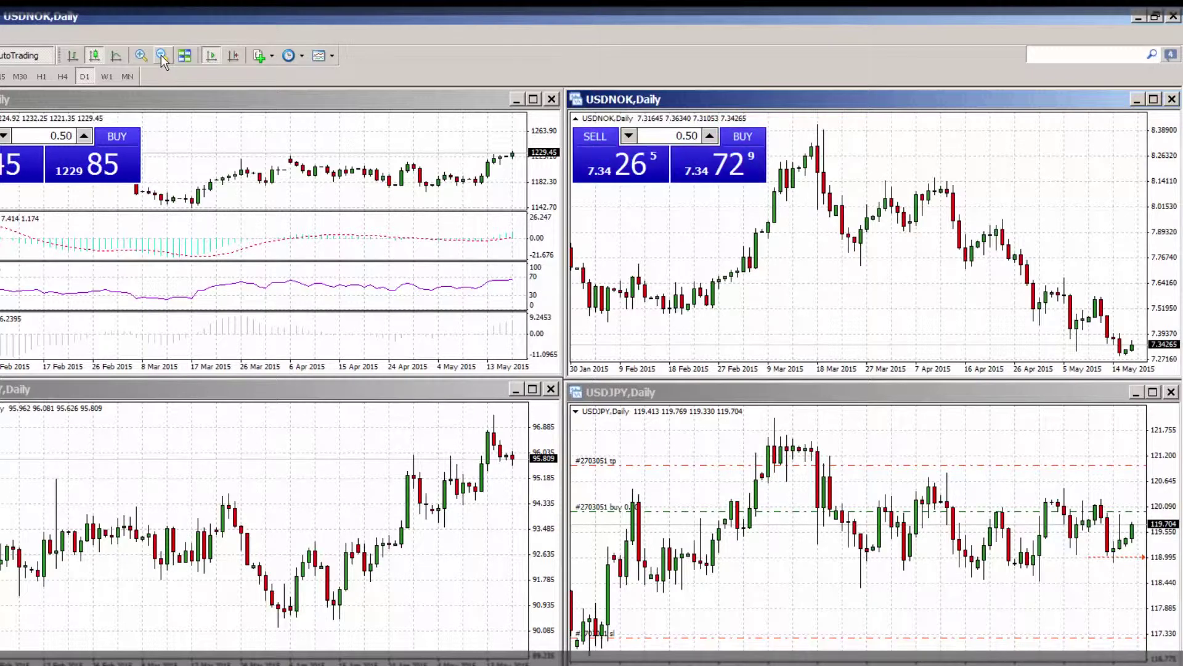
{"action": "left_click", "coordinate": [161, 56]}
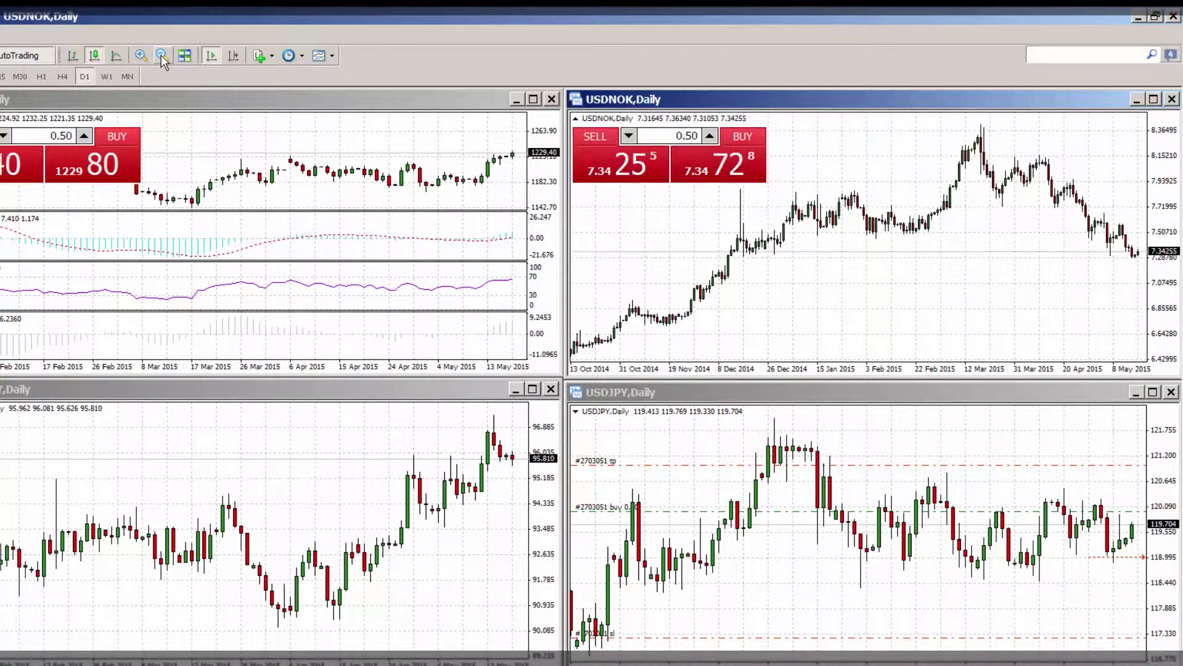
{"action": "left_click", "coordinate": [140, 55]}
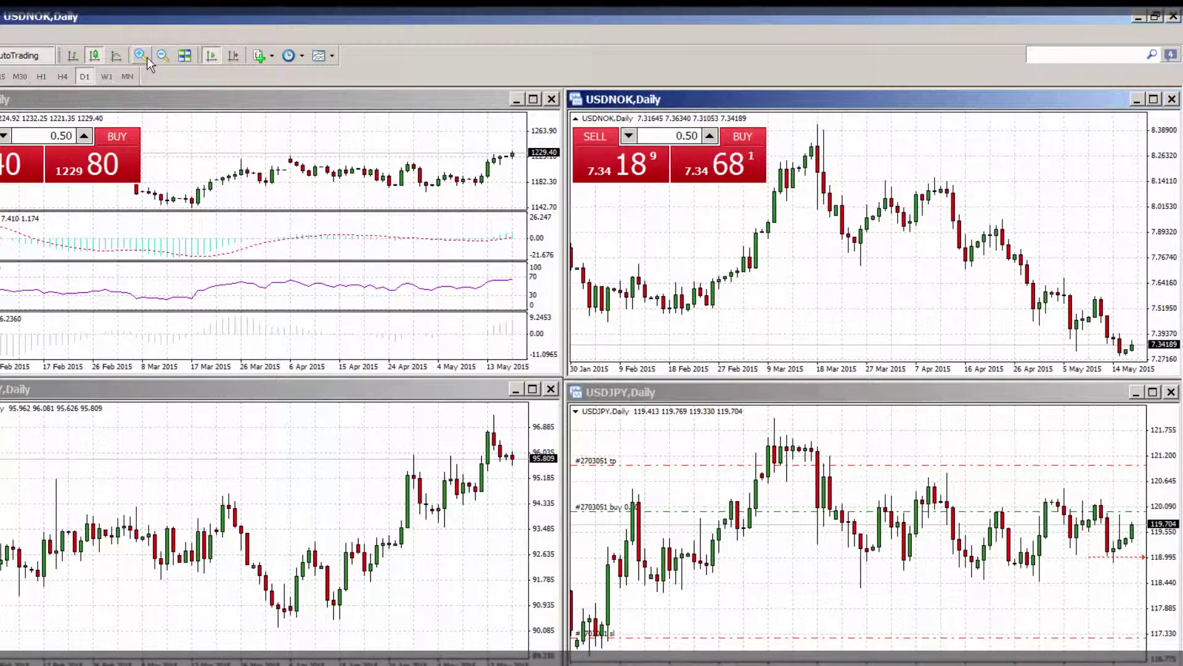